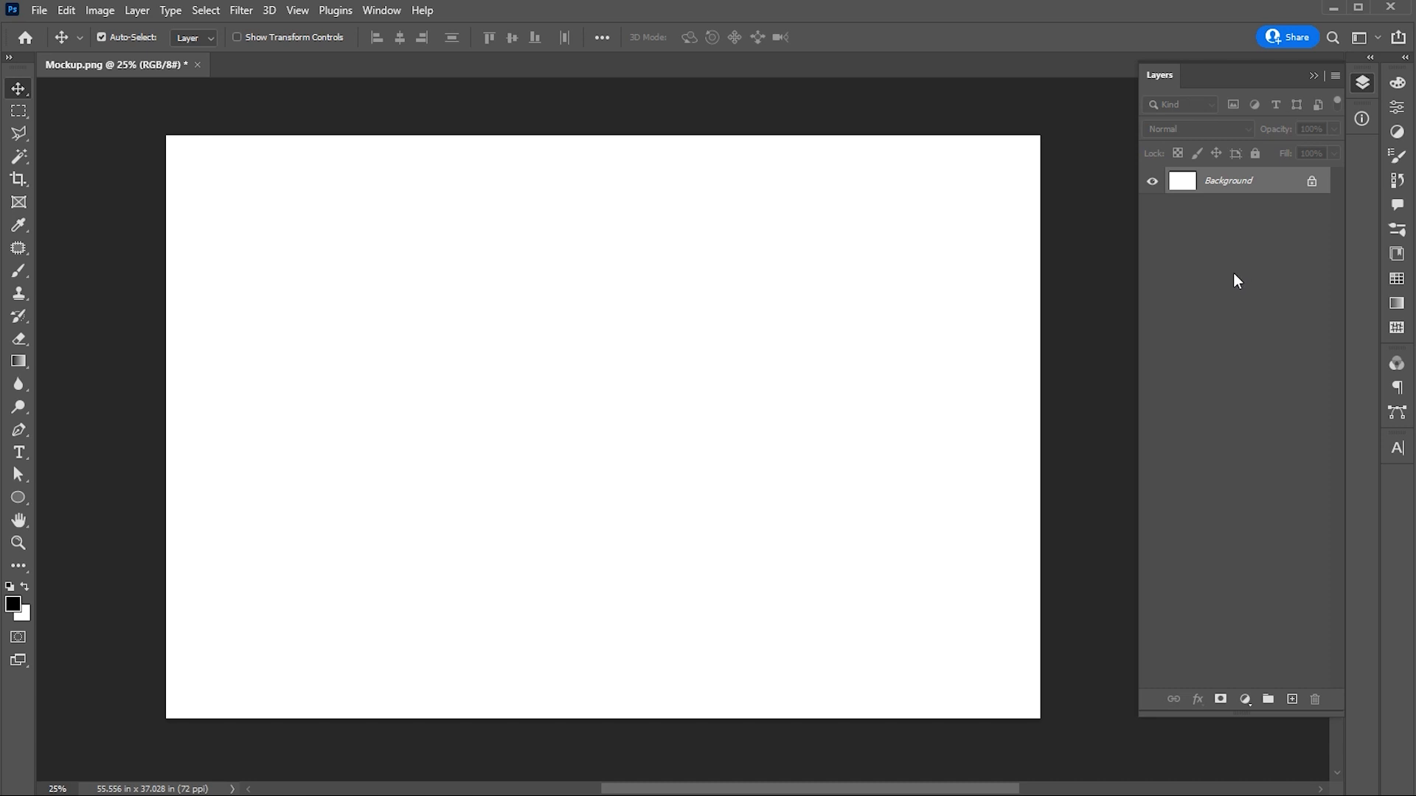
# Place the Mockup image from the Packging folder as an embedded layer at its original size
pyautogui.click(45, 11)
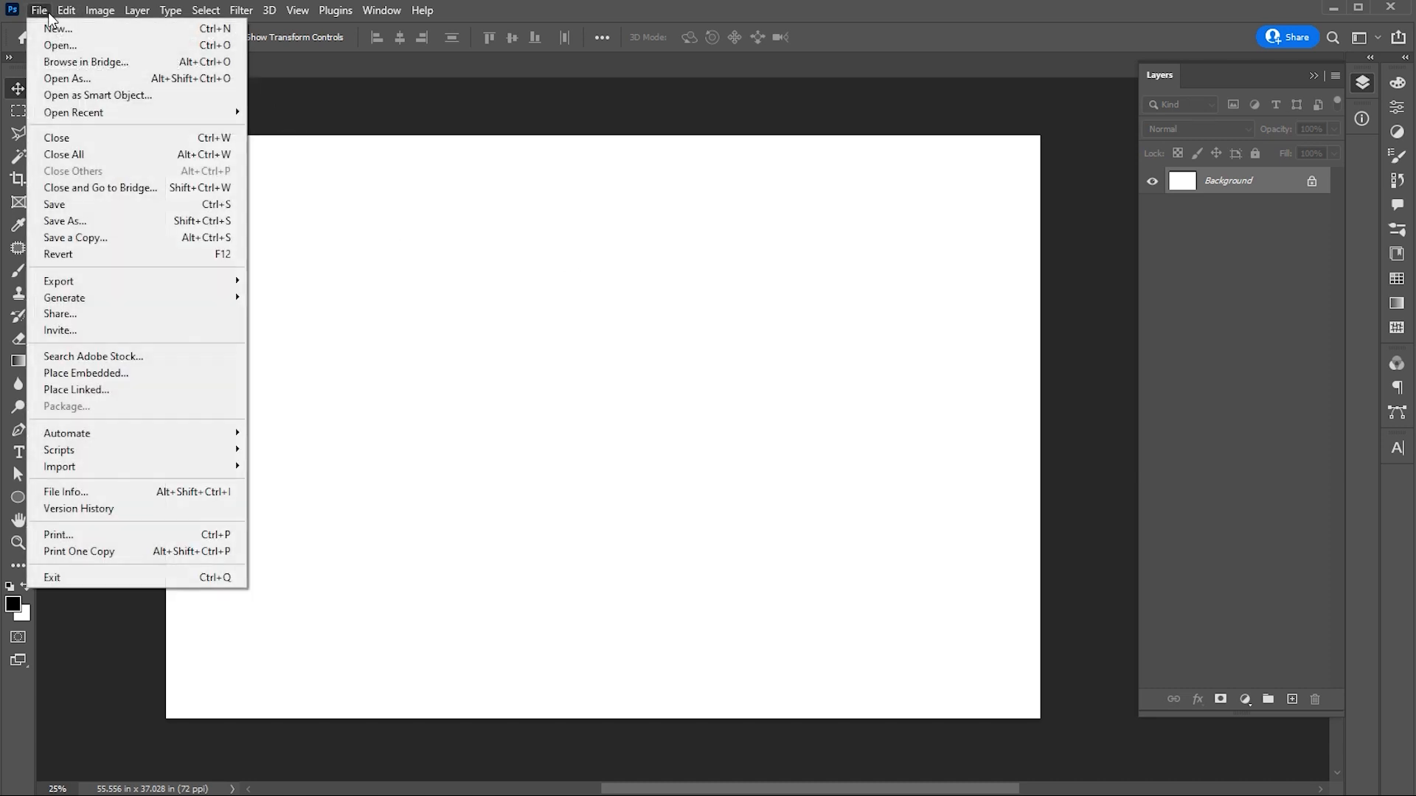
pyautogui.click(70, 372)
pyautogui.click(365, 240)
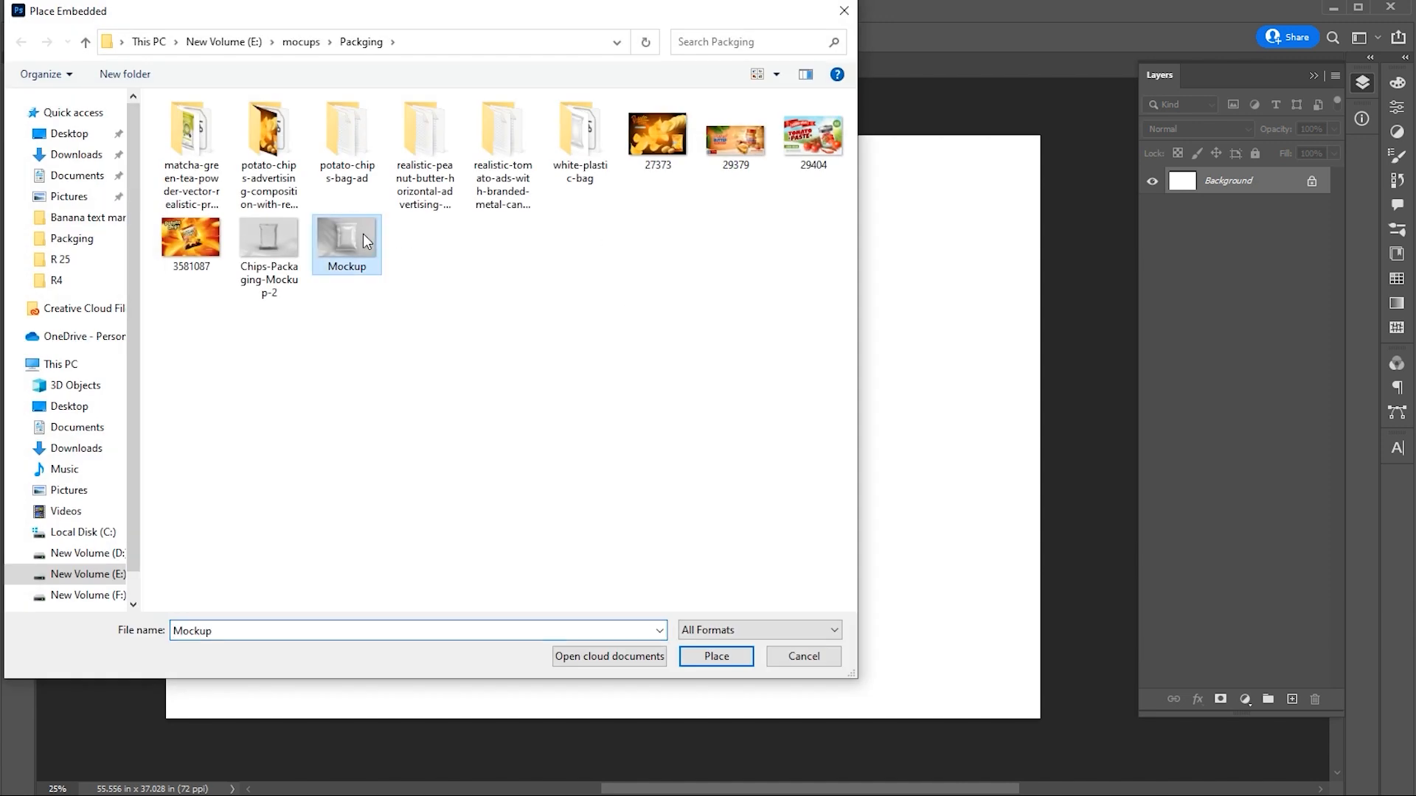
pyautogui.click(718, 657)
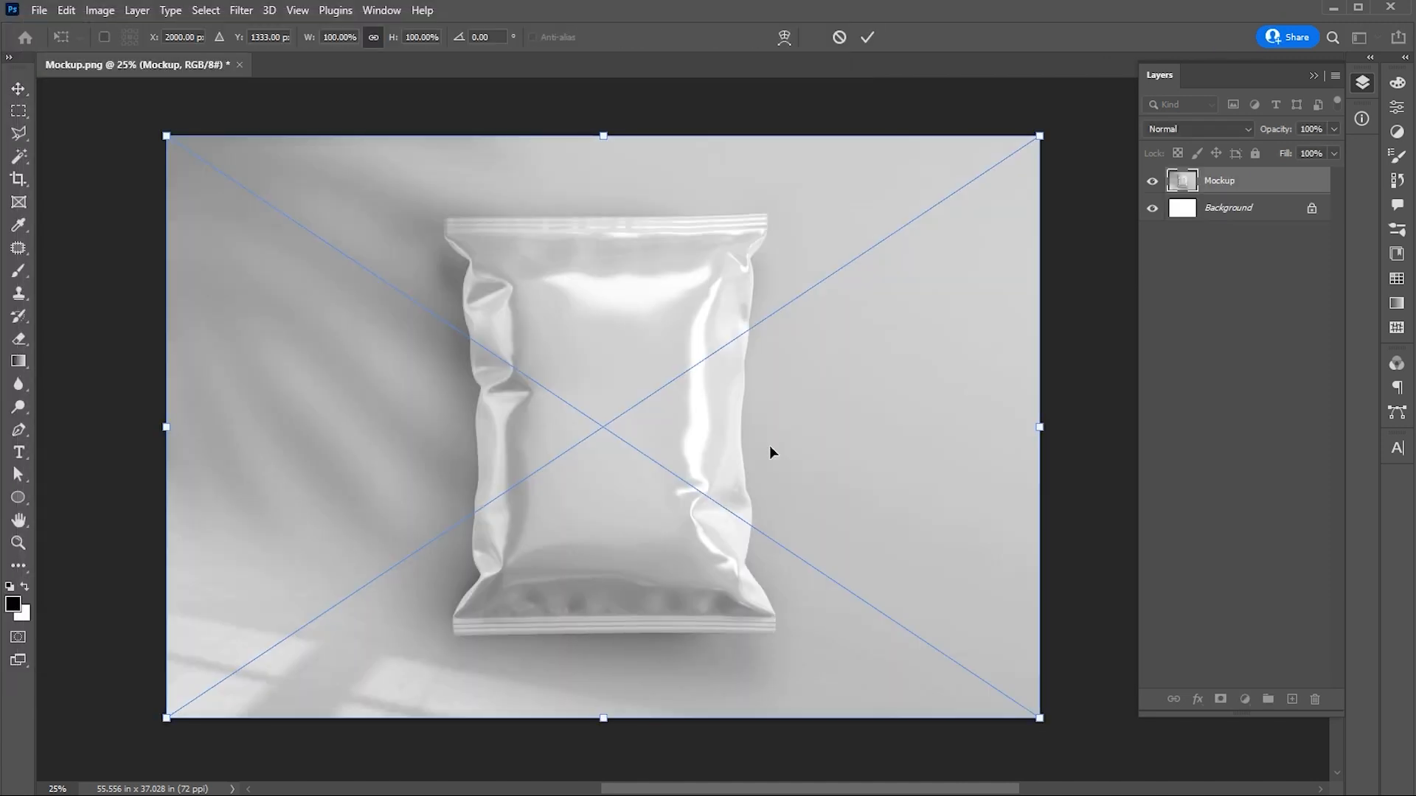
pyautogui.press('Return')
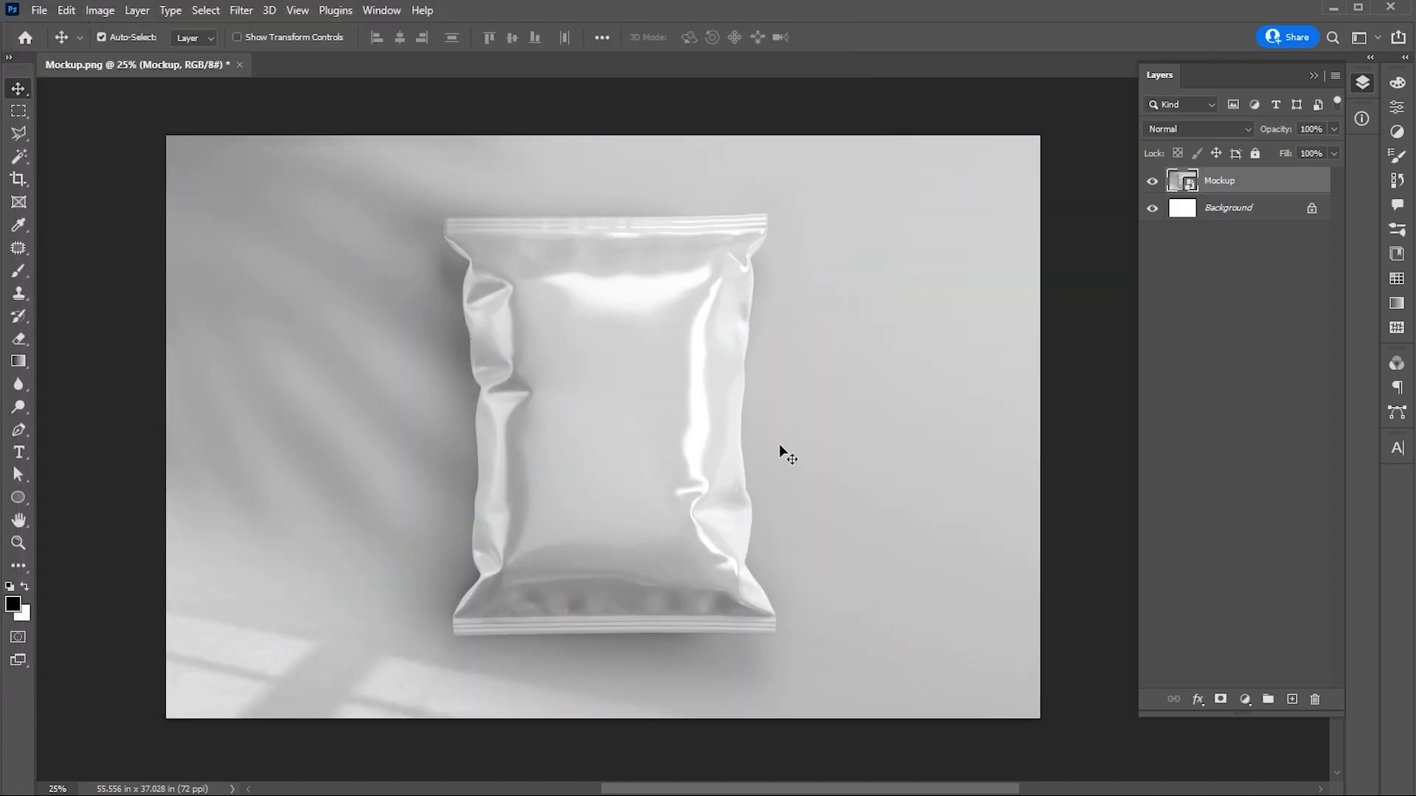
# Delete the Background layer and rasterize the Mockup layer
pyautogui.click(1258, 209)
pyautogui.press('Delete')
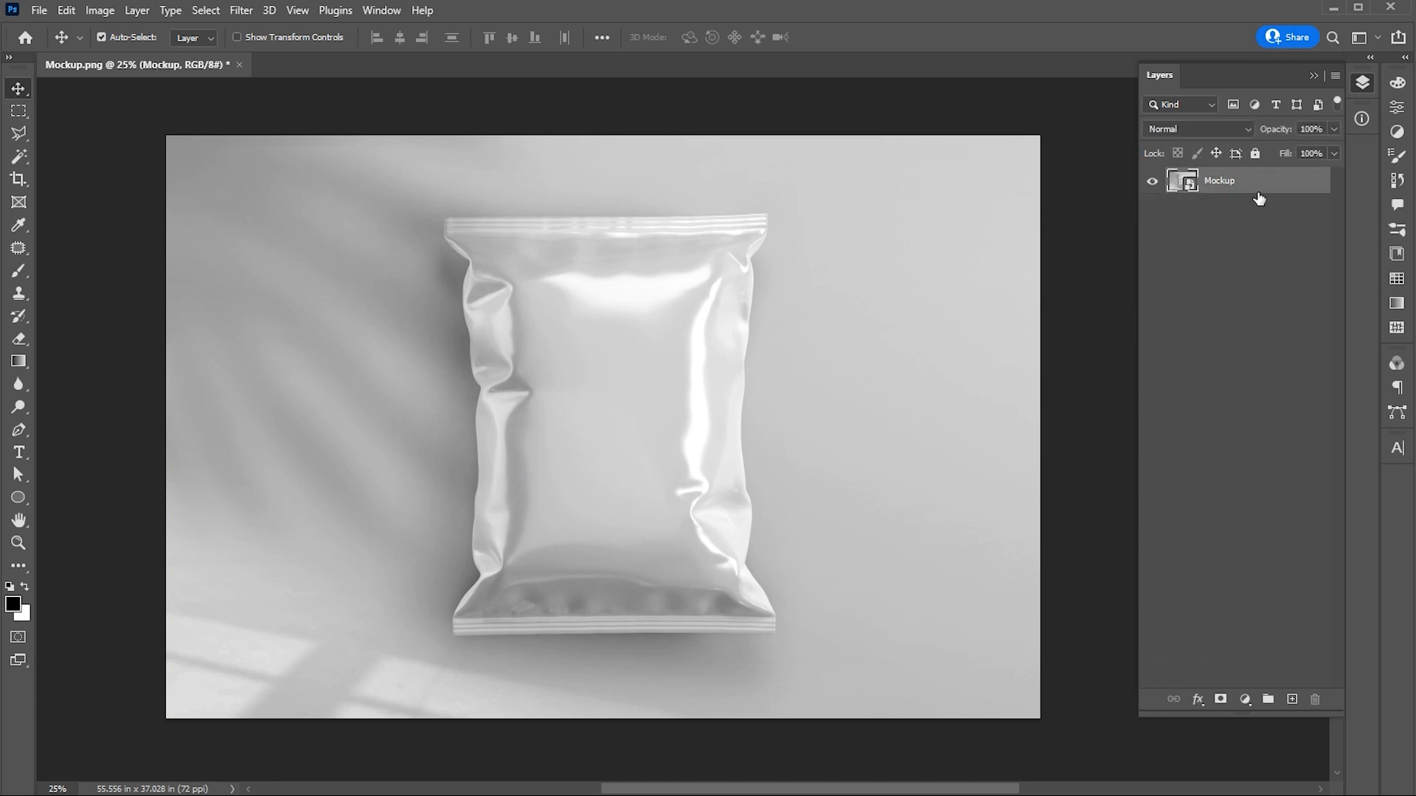
pyautogui.rightClick(1227, 177)
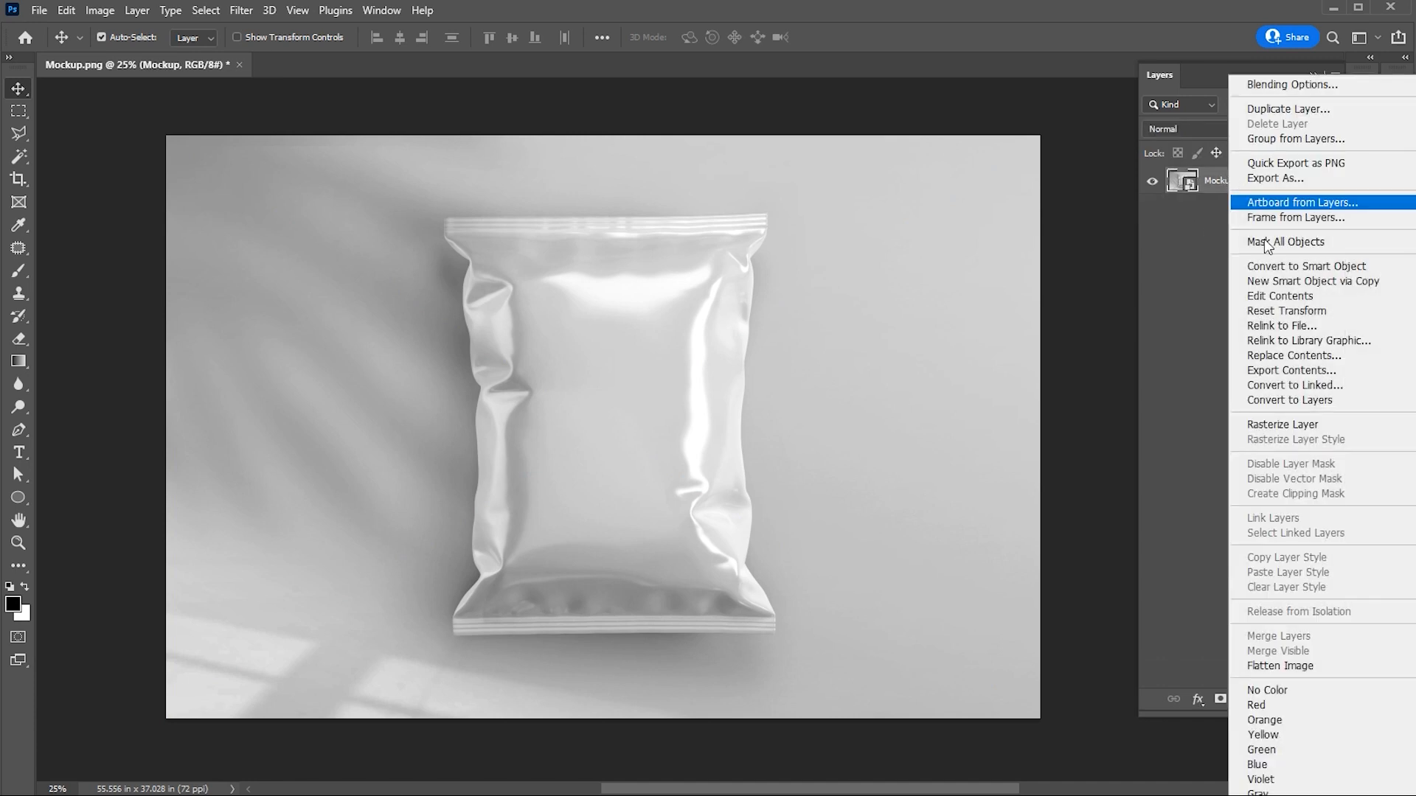
pyautogui.click(1254, 424)
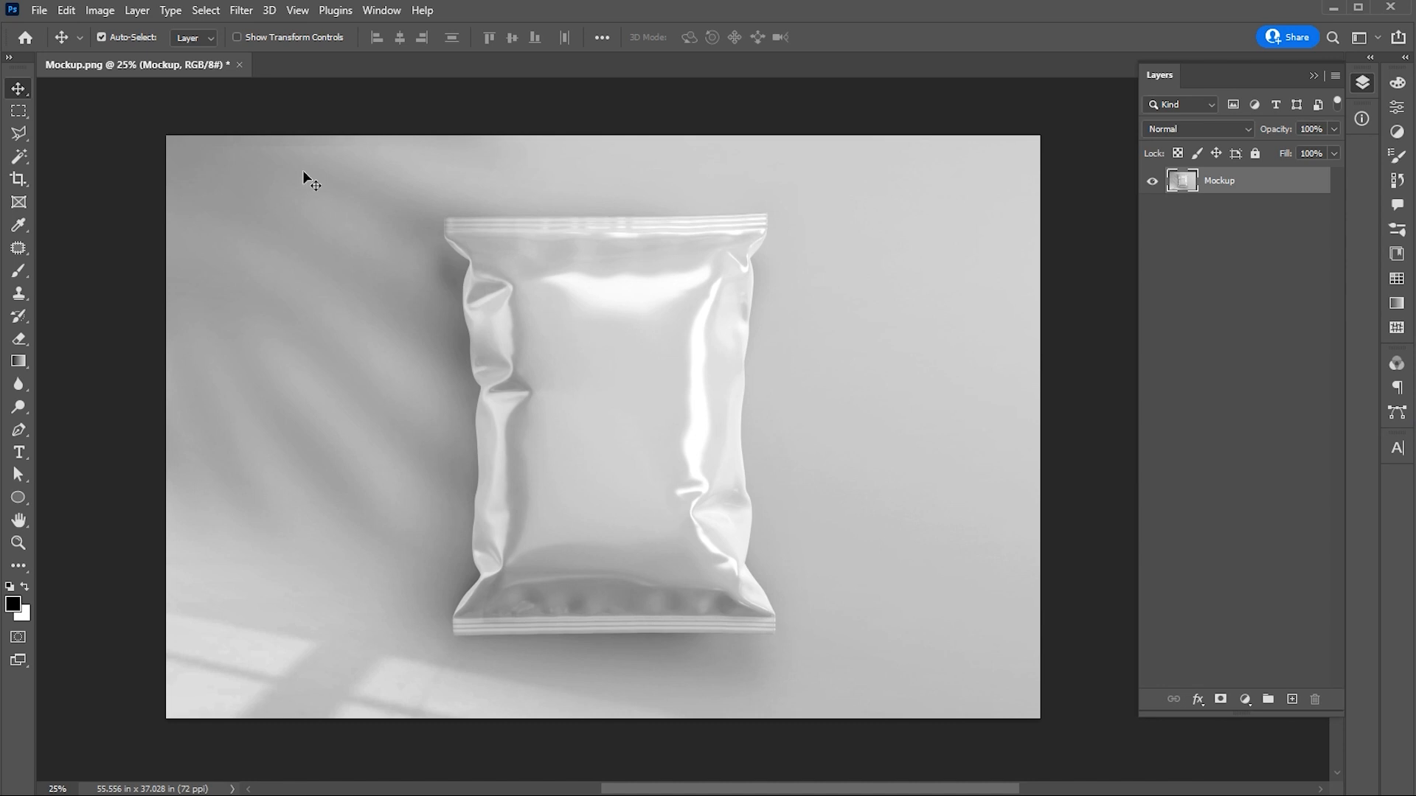
# Select the bag as the subject and copy the selection to a new layer
pyautogui.click(198, 15)
pyautogui.click(222, 214)
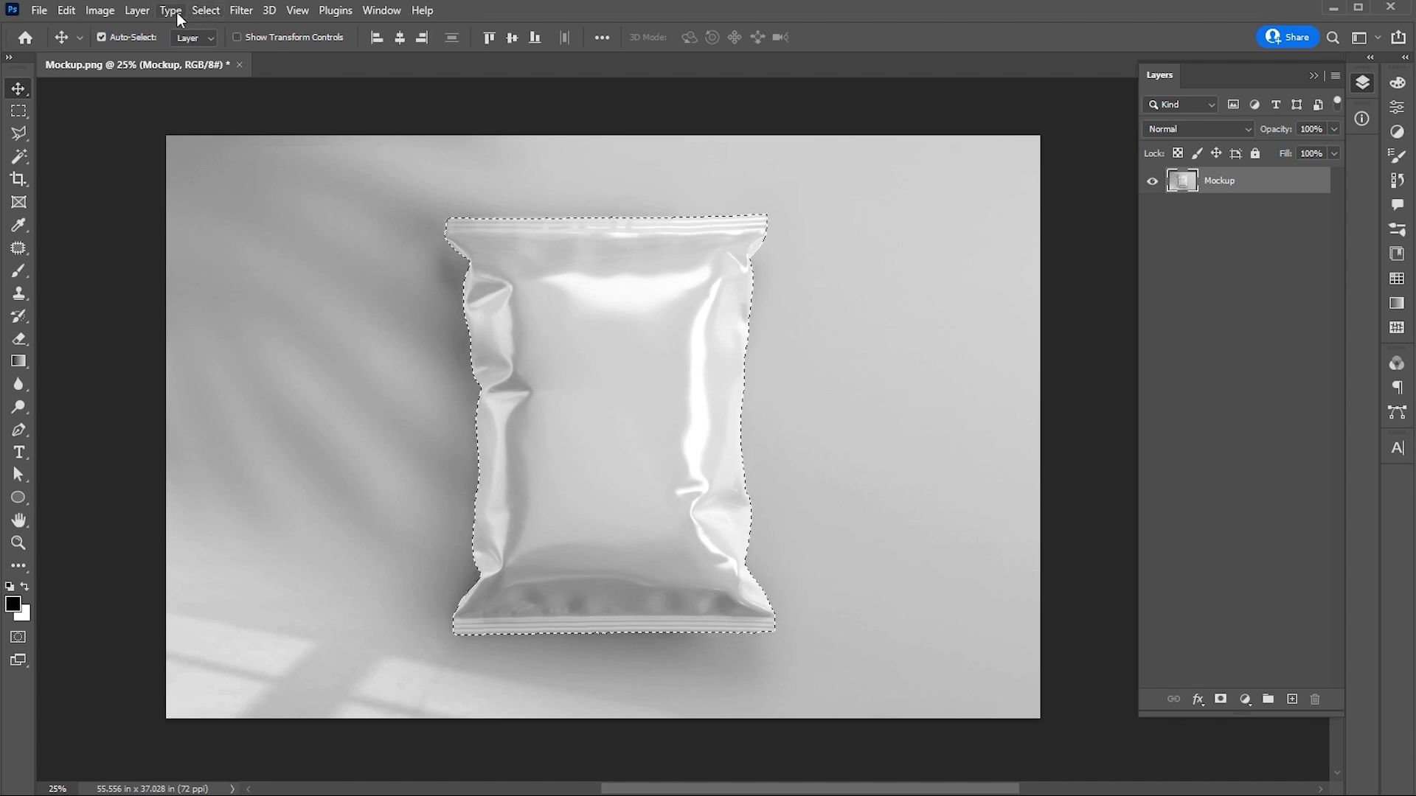
pyautogui.click(148, 12)
pyautogui.moveTo(295, 28)
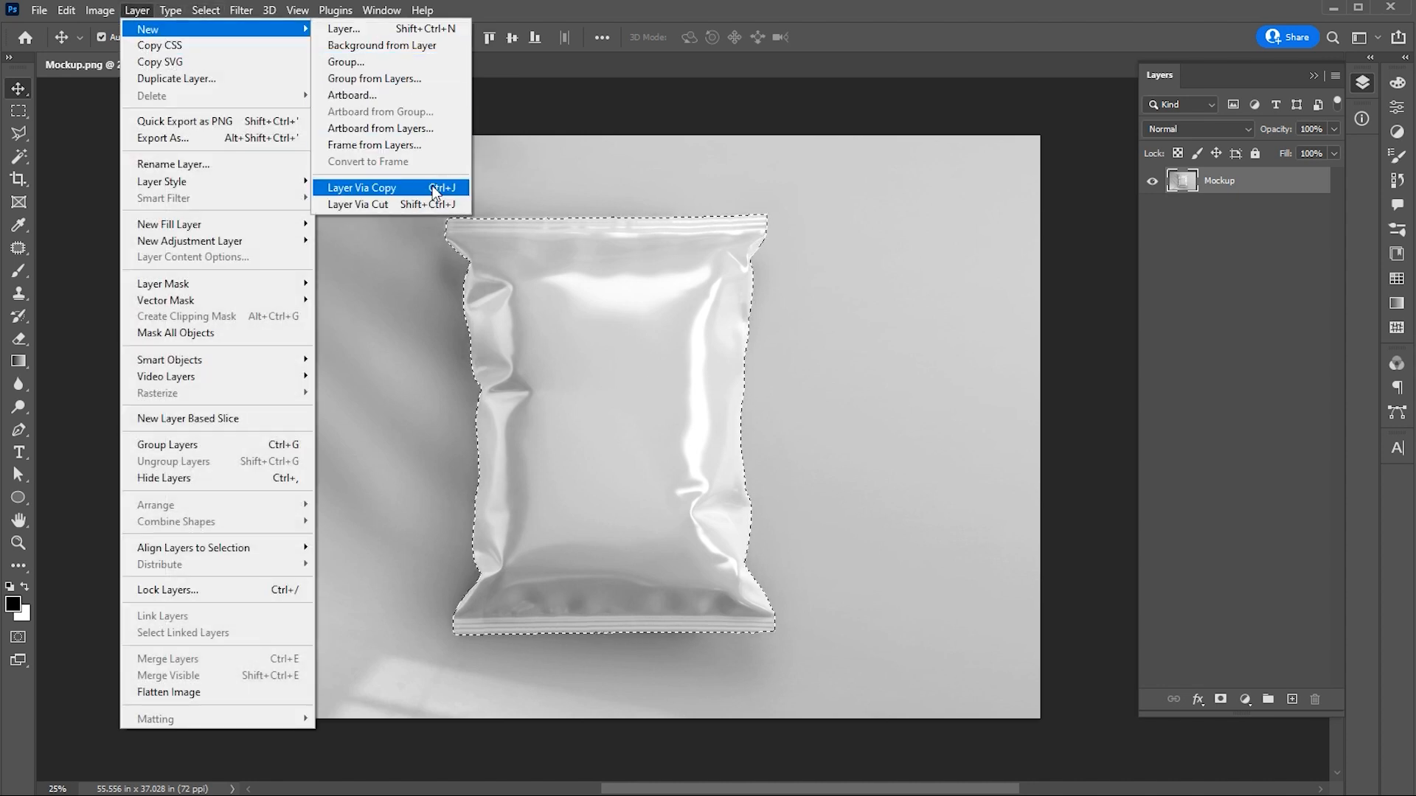
pyautogui.click(435, 184)
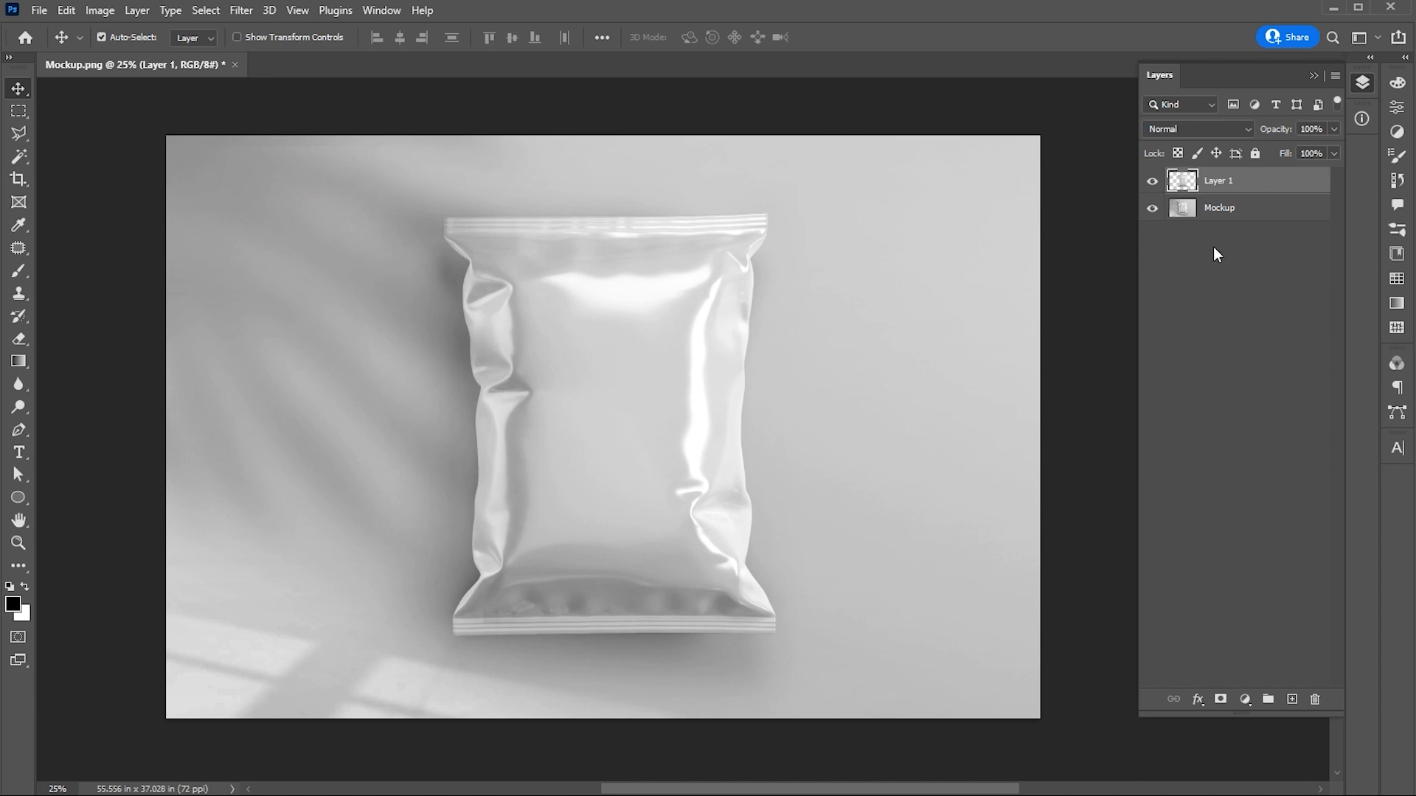
# Duplicate the cut-out bag layer three times
pyautogui.hotkey('ctrl', 'j')
pyautogui.hotkey('ctrl', 'j')
pyautogui.hotkey('ctrl', 'j')
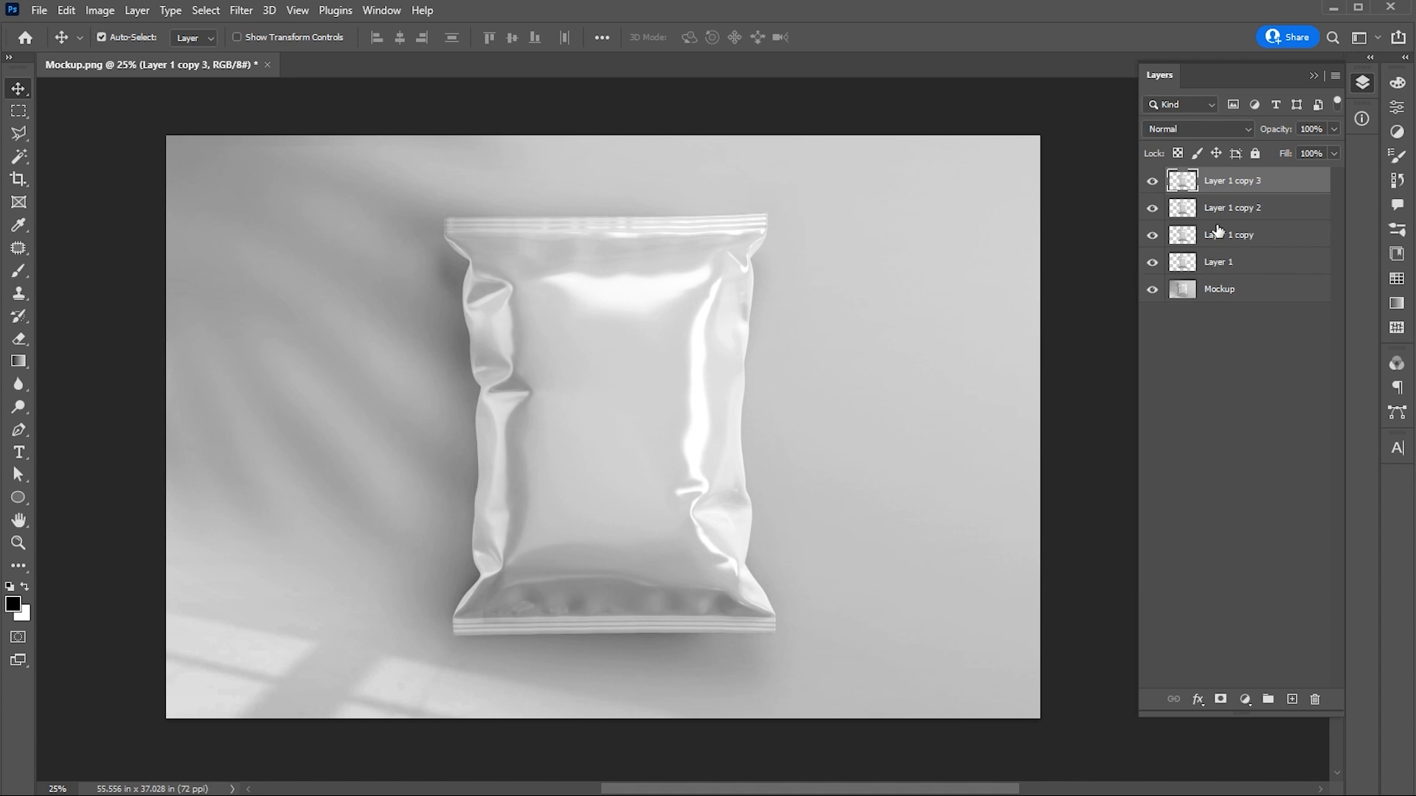
# Place the image 3581087 as an embedded layer directly above Layer 1
pyautogui.click(1227, 262)
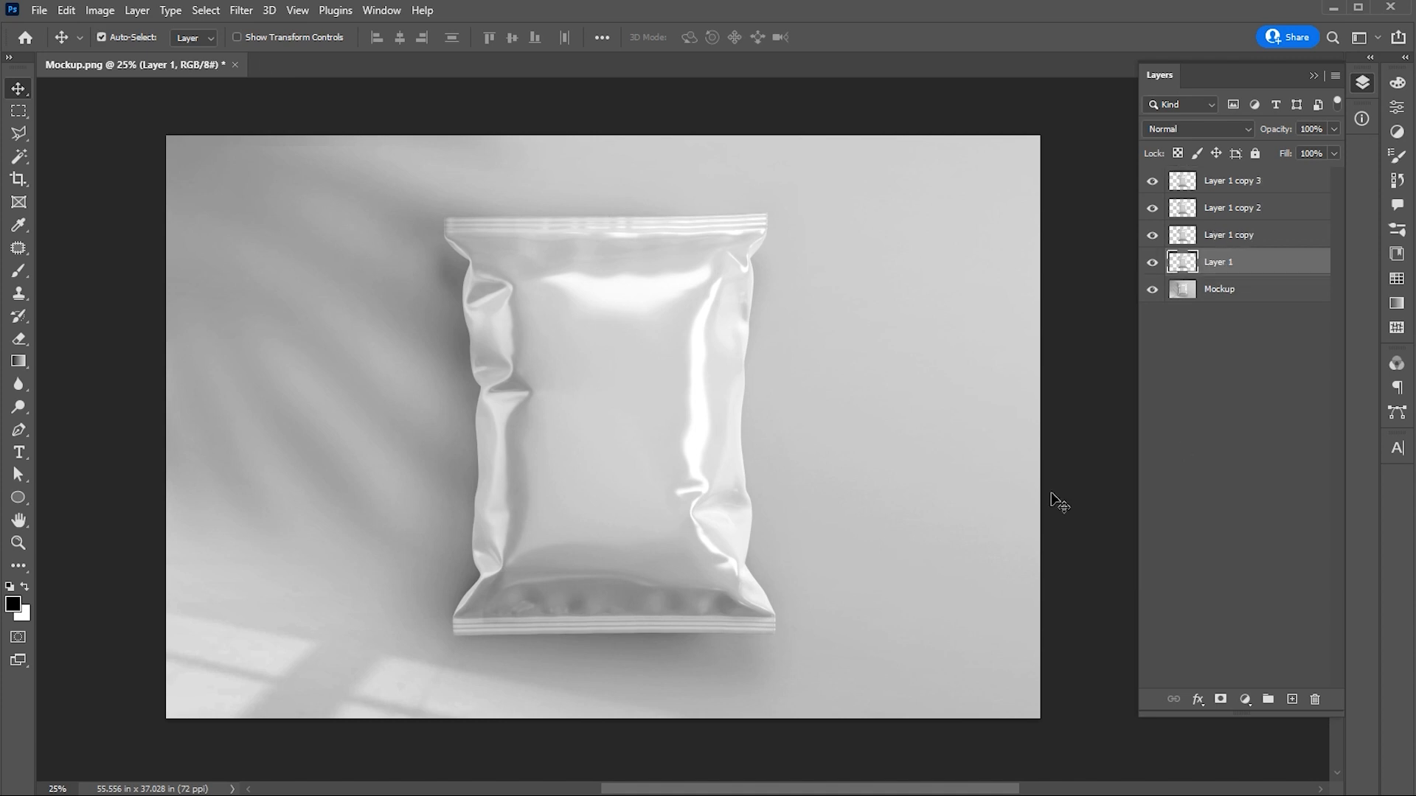
pyautogui.click(39, 10)
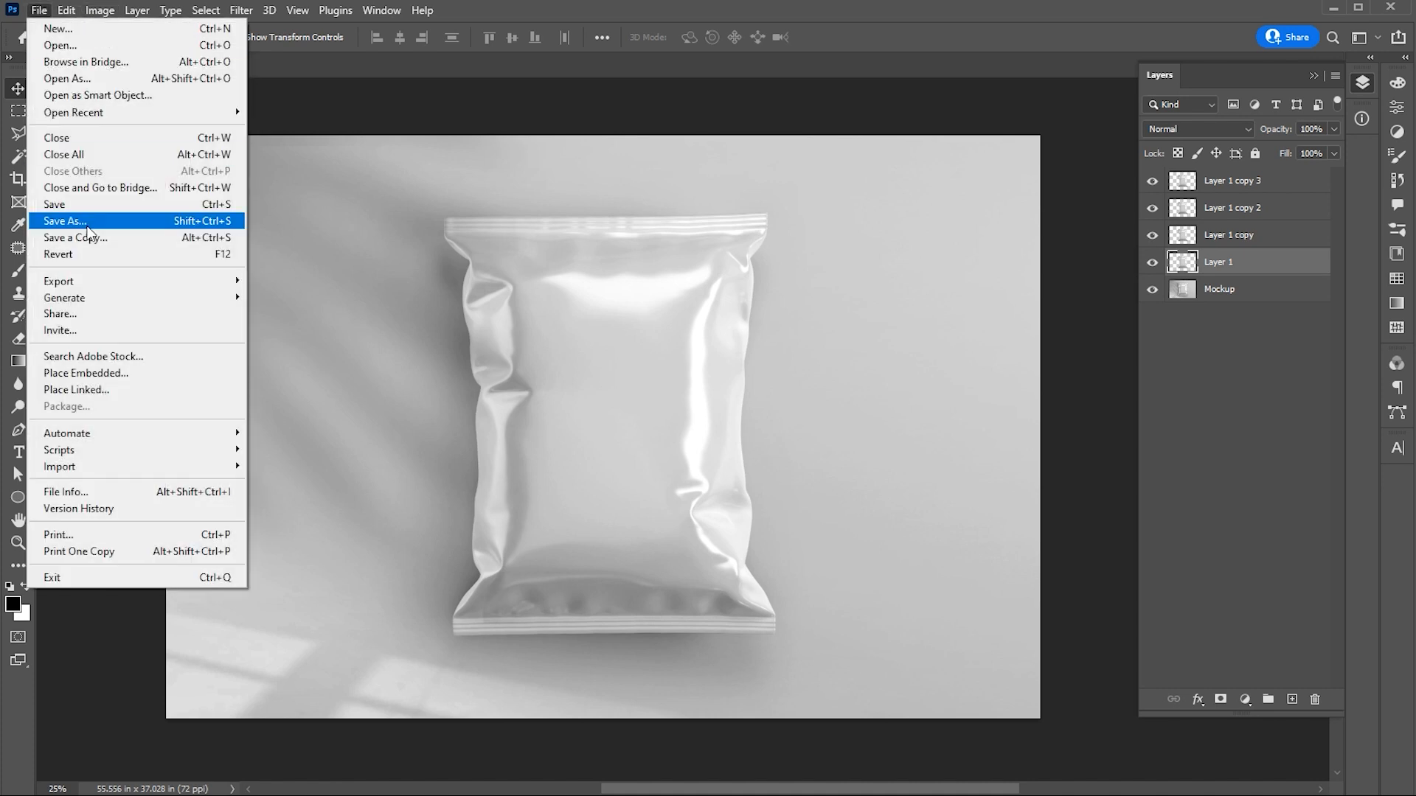
pyautogui.click(83, 369)
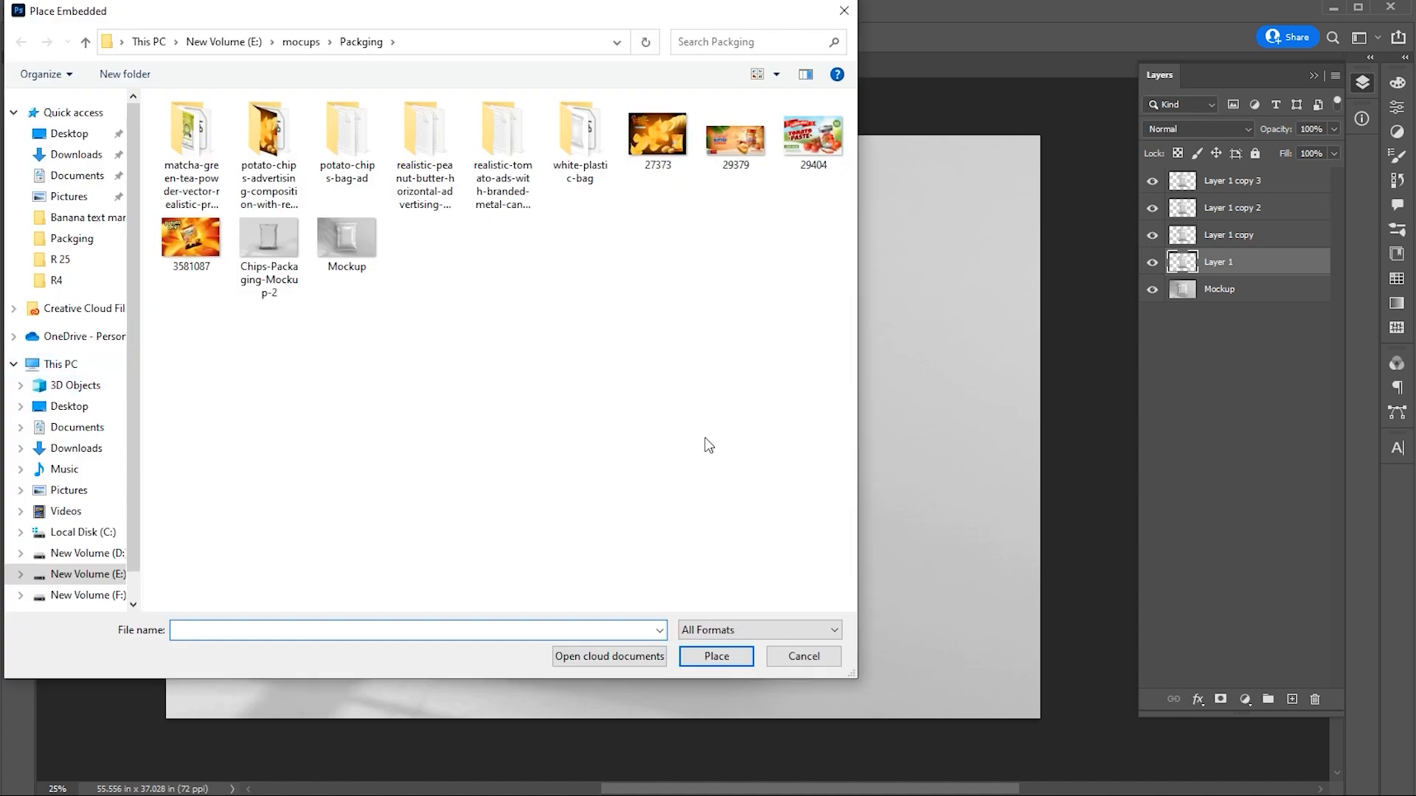
pyautogui.click(209, 249)
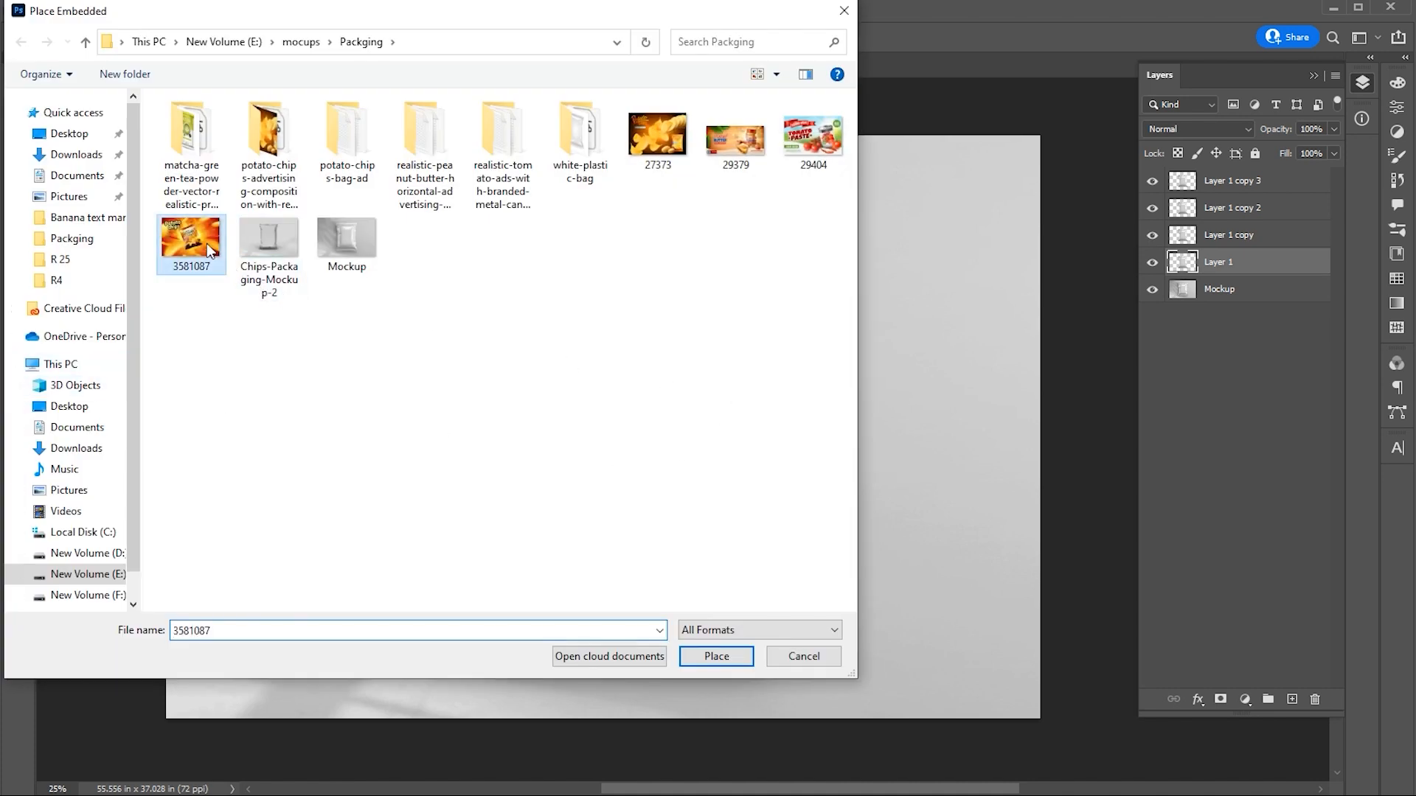
pyautogui.click(716, 657)
pyautogui.press('Return')
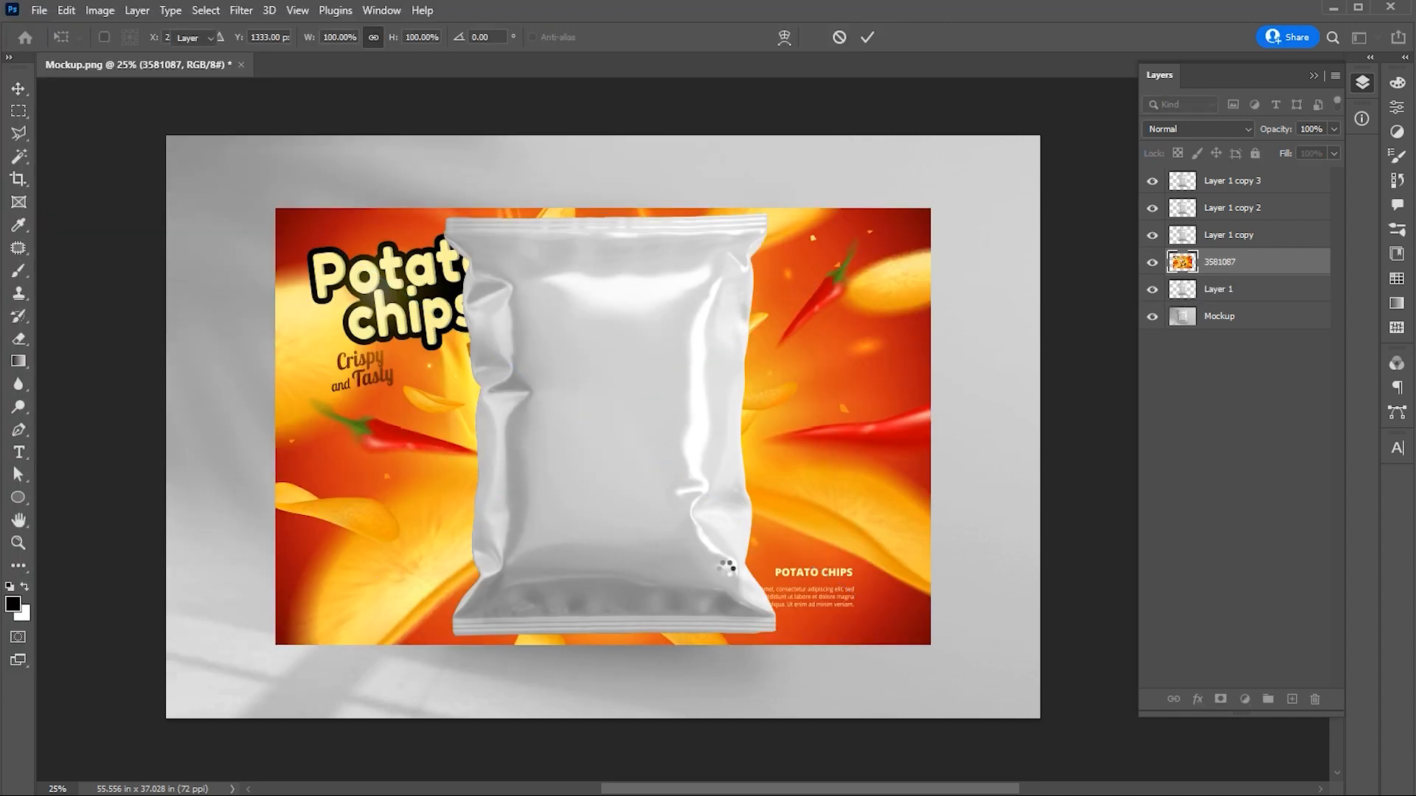
# Hide the three Layer 1 copies and move the artwork to the right so its Potato chips lettering sits over the bag
pyautogui.moveTo(1152, 181); pyautogui.dragTo(1154, 237)
pyautogui.moveTo(483, 382); pyautogui.dragTo(611, 386)
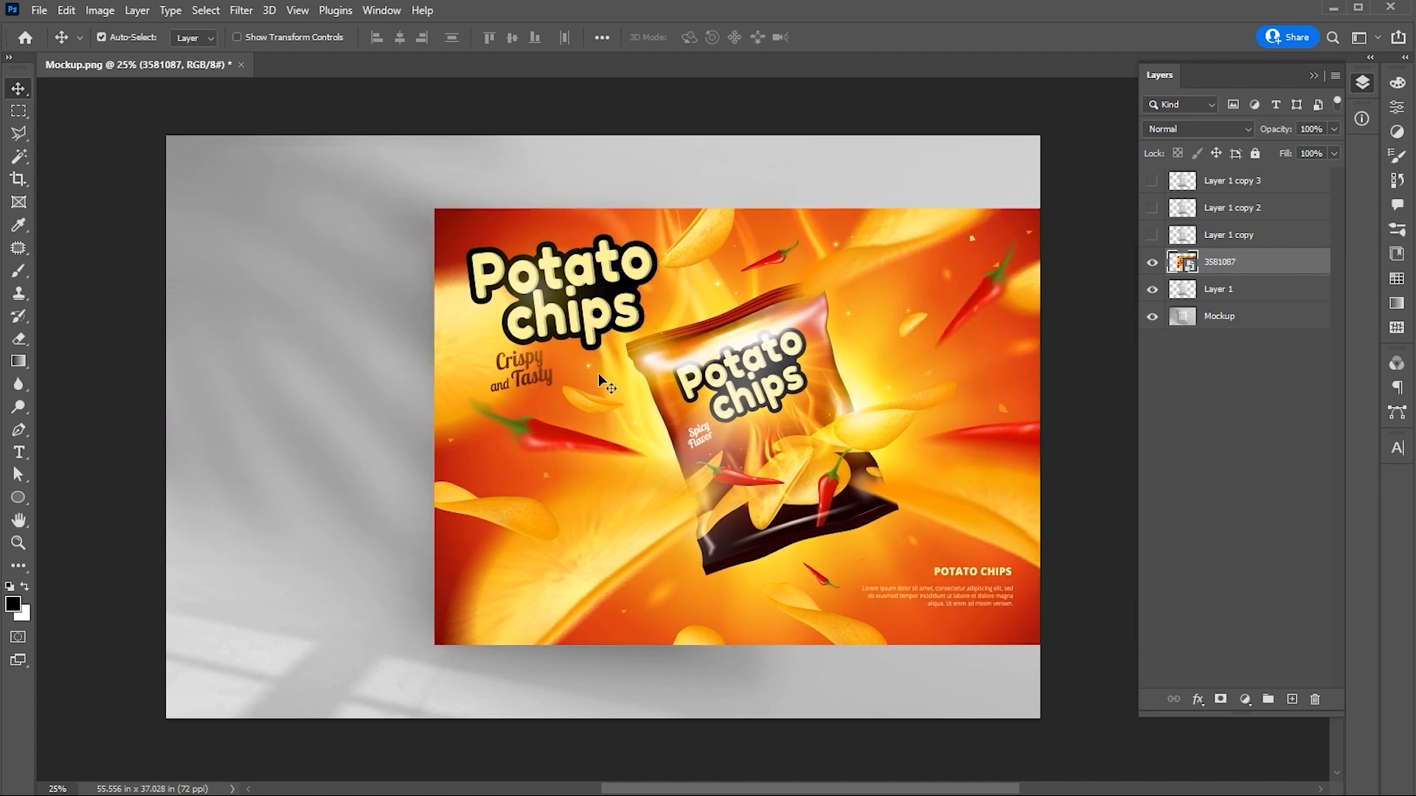
# Set the artwork layer's blend mode to Multiply and clip it to Layer 1
pyautogui.click(1193, 132)
pyautogui.click(1177, 193)
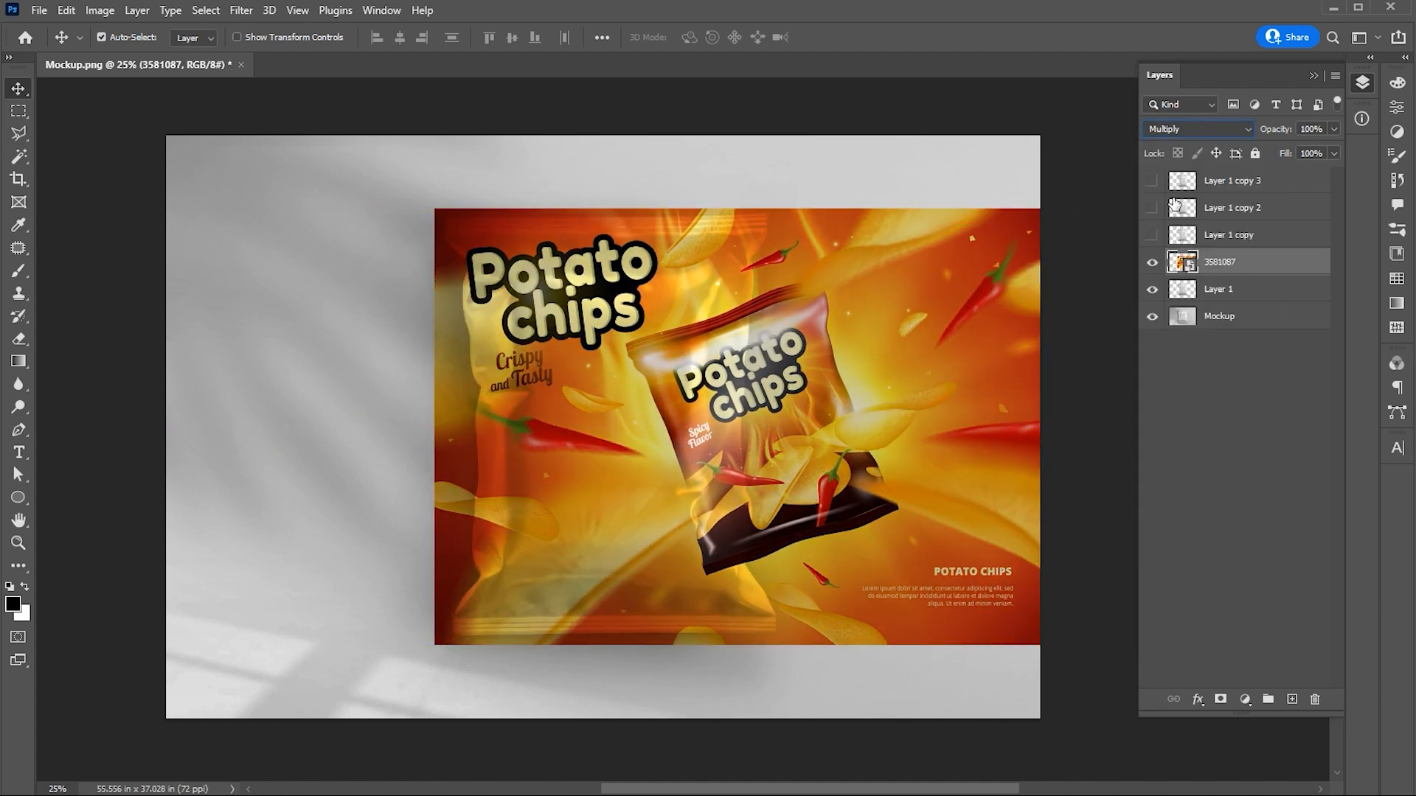
pyautogui.rightClick(1221, 261)
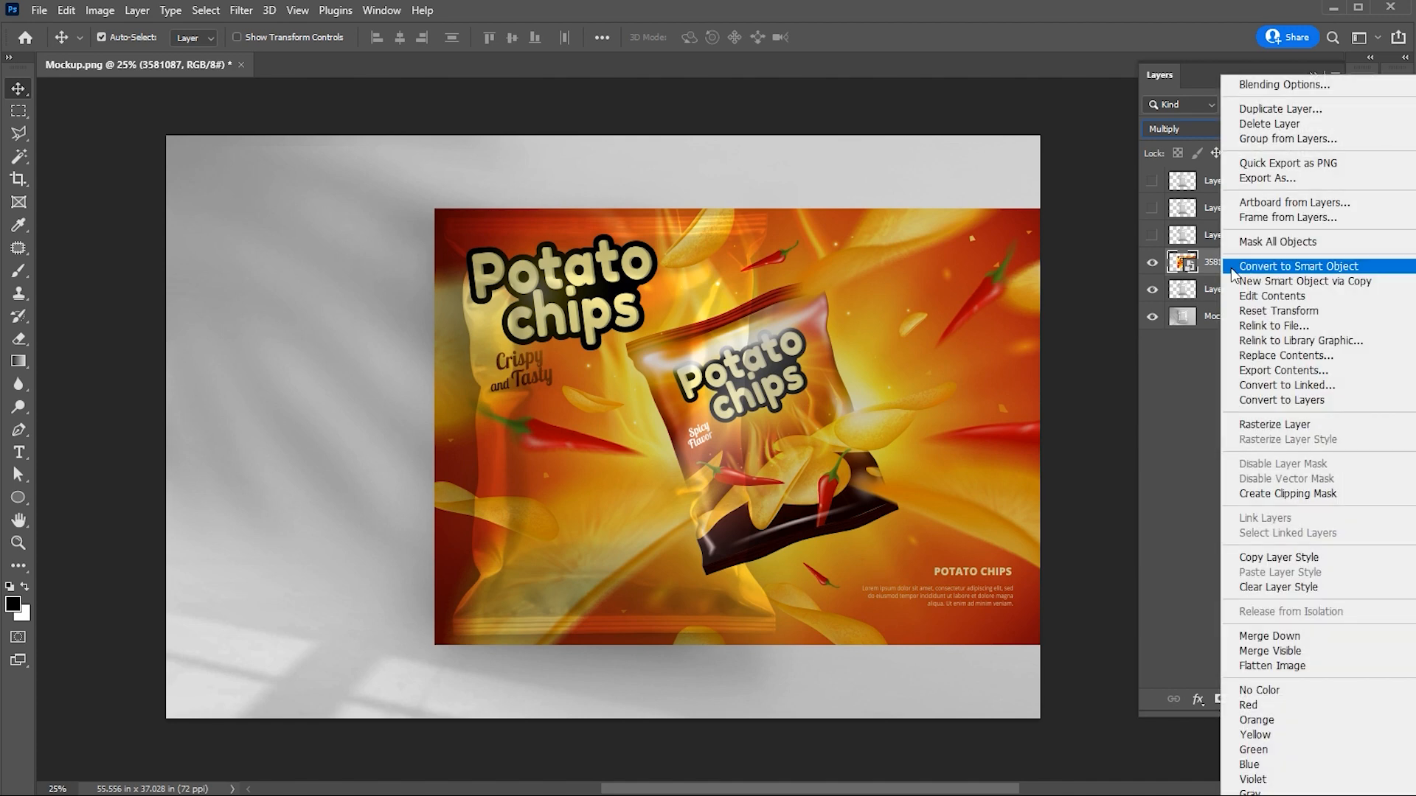
pyautogui.click(1252, 493)
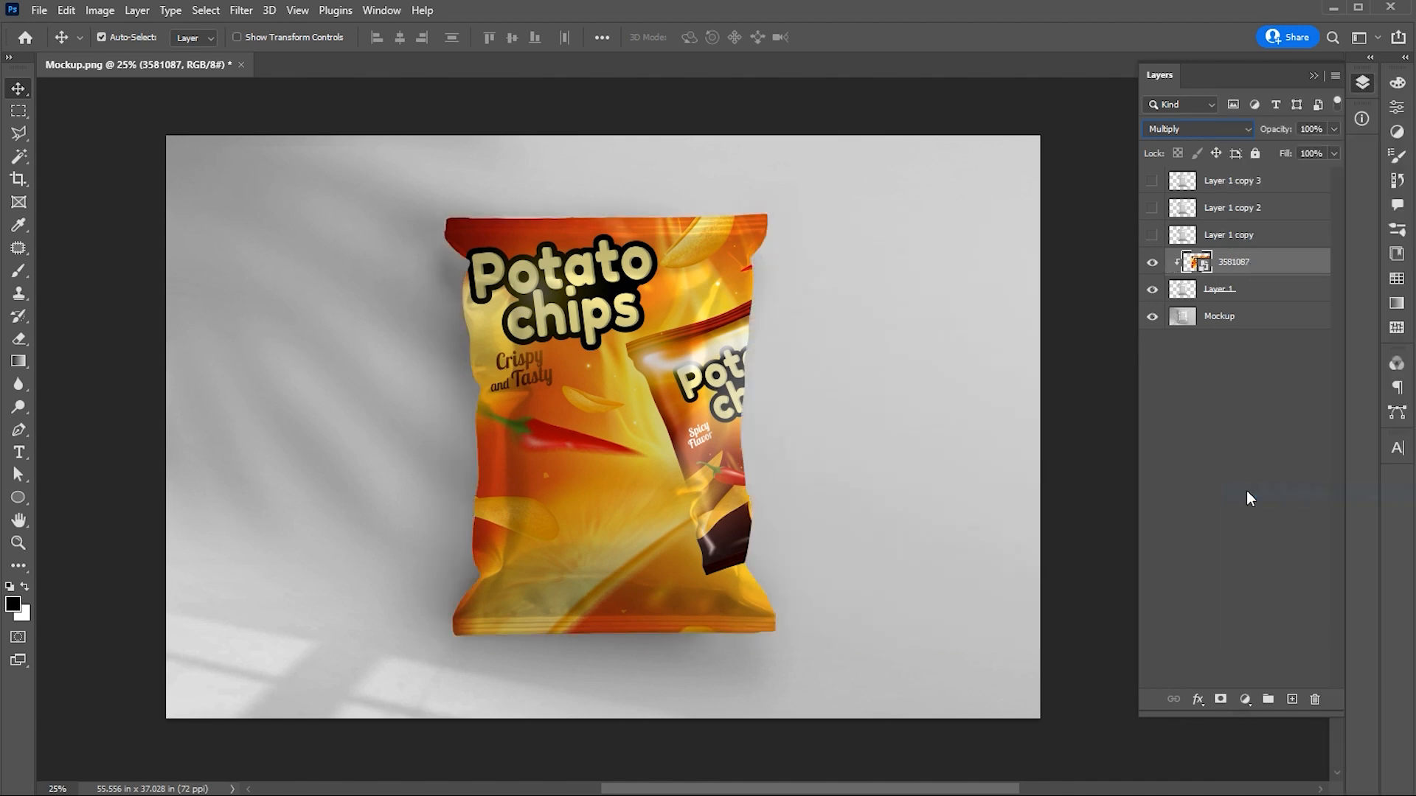
# Shift the clipped artwork slightly to the right on the bag with Free Transform
pyautogui.press('ctrl')
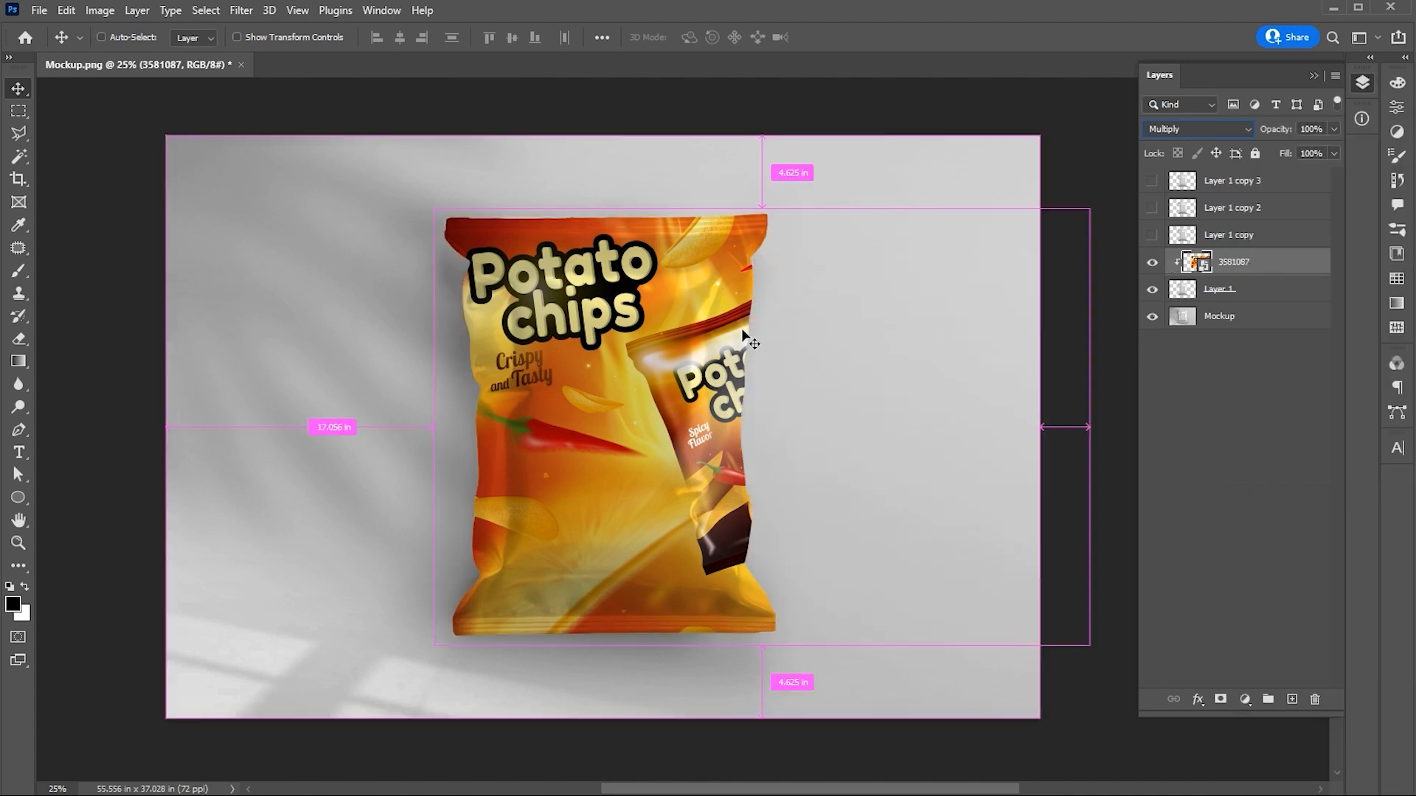
pyautogui.hotkey('ctrl', 't')
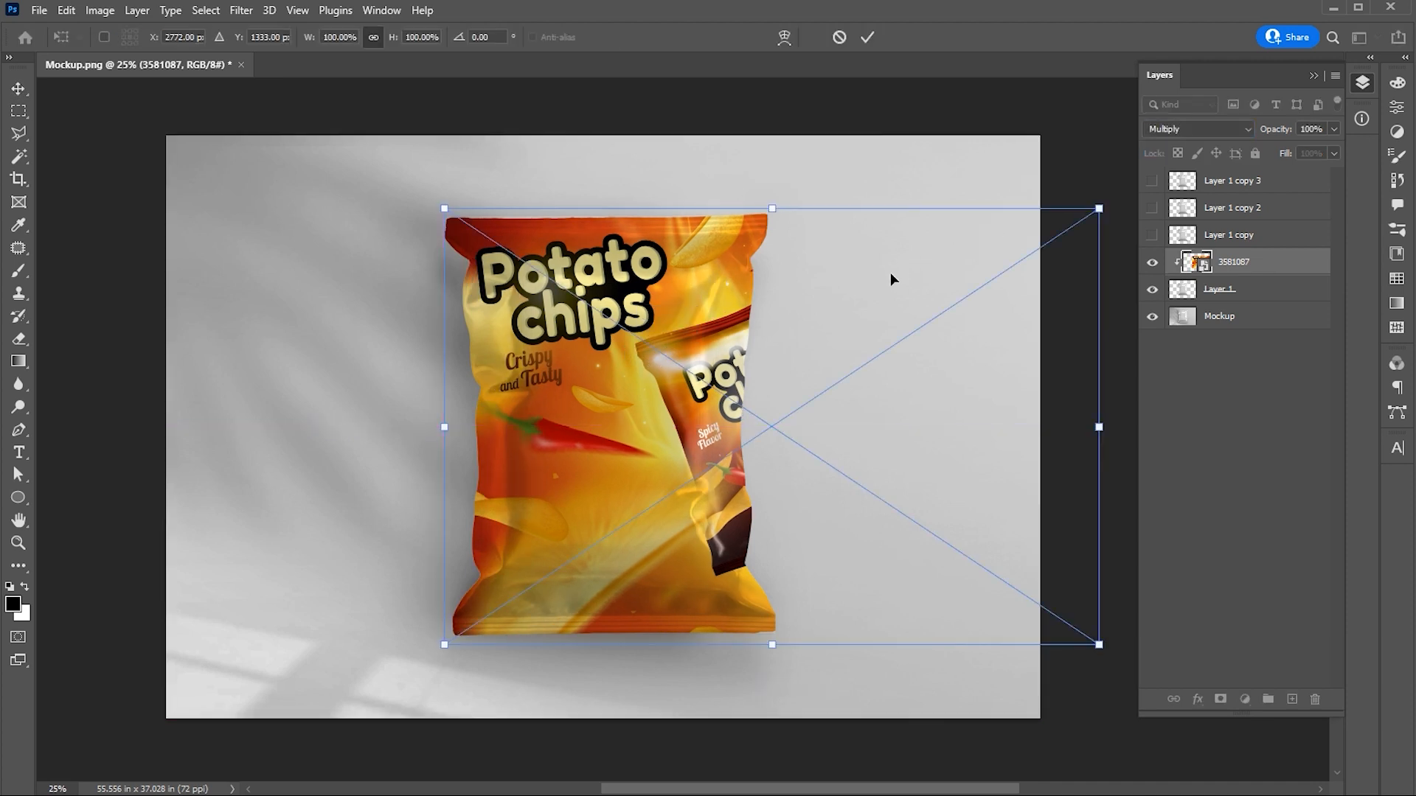
pyautogui.press('Return')
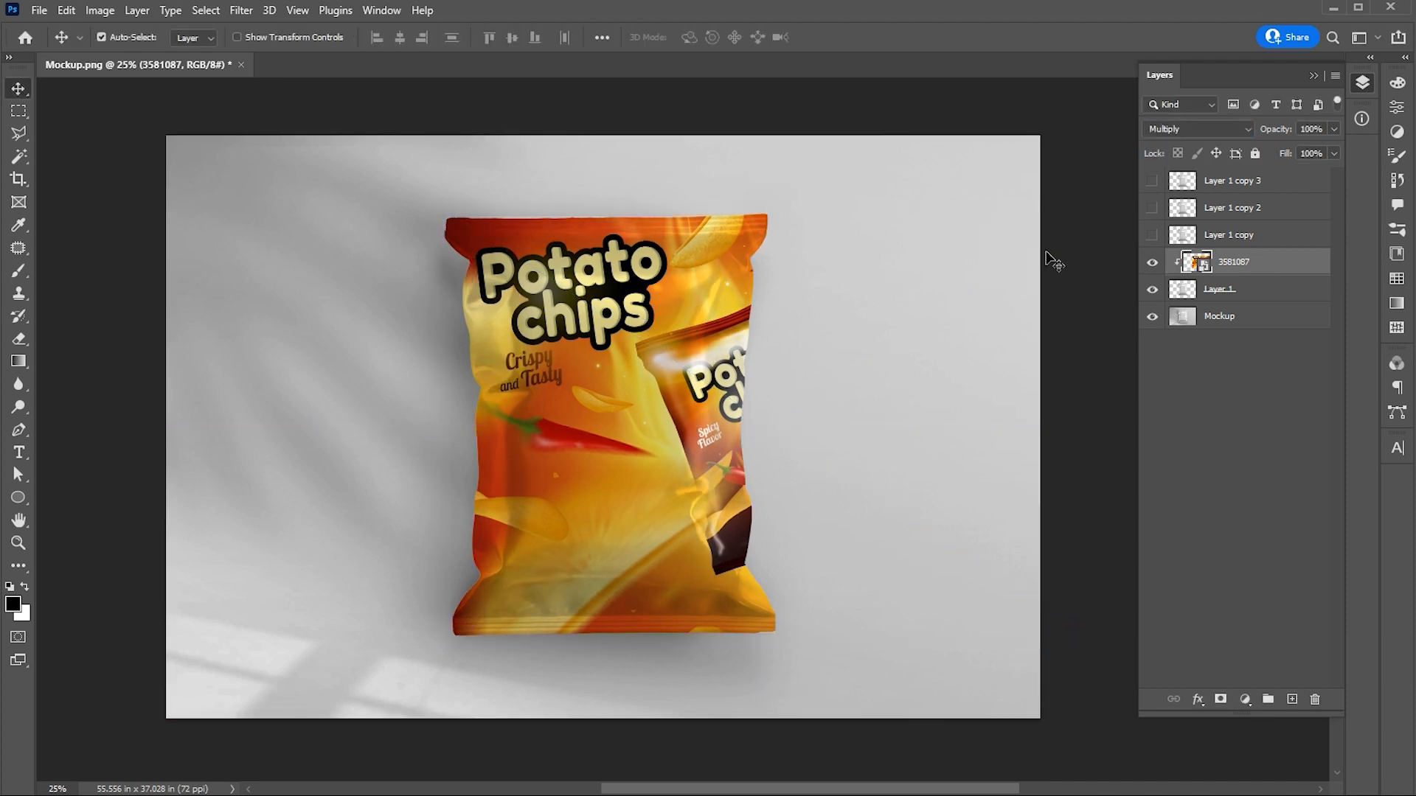
# Show Layer 1 copy and set its blend mode to Linear Burn
pyautogui.click(1152, 235)
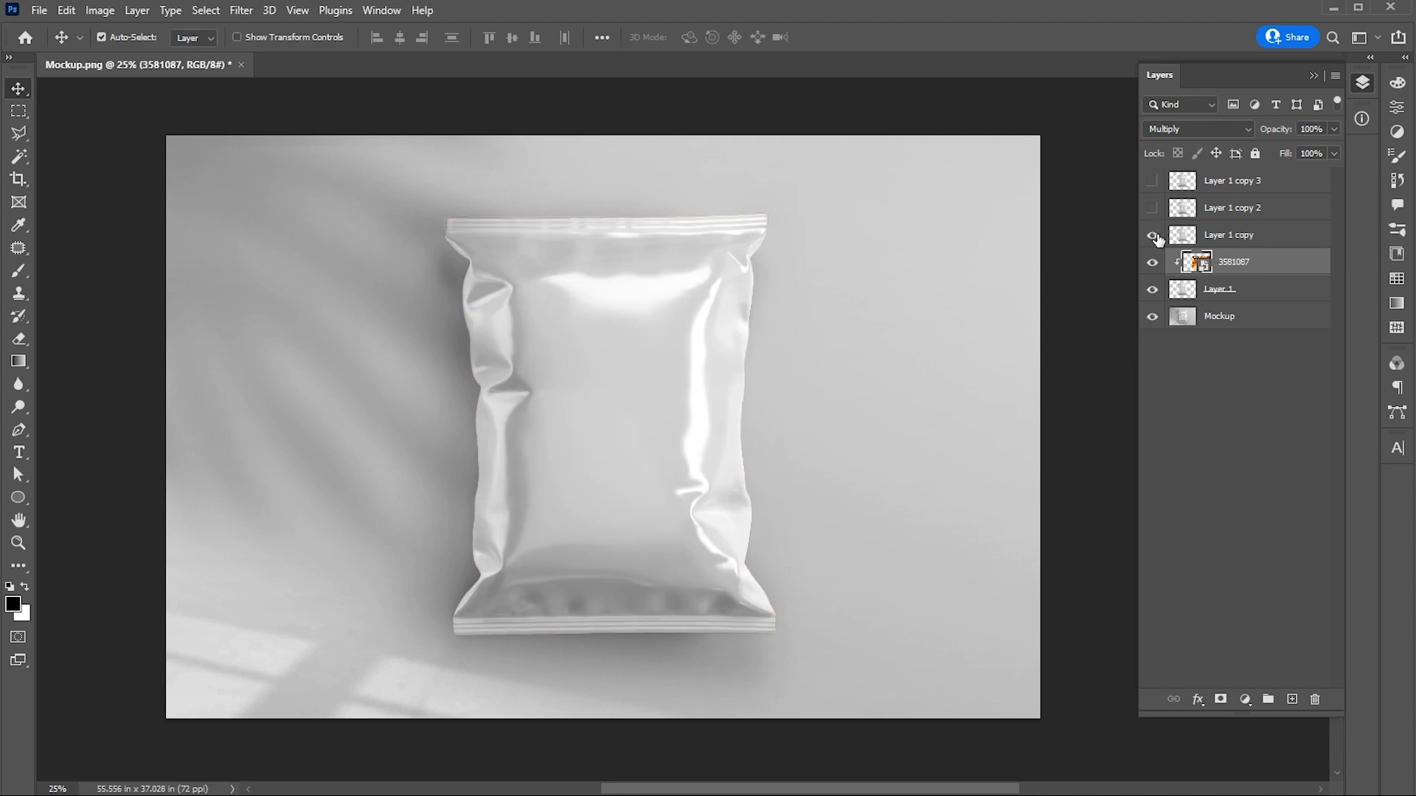
pyautogui.click(1245, 233)
pyautogui.click(1183, 128)
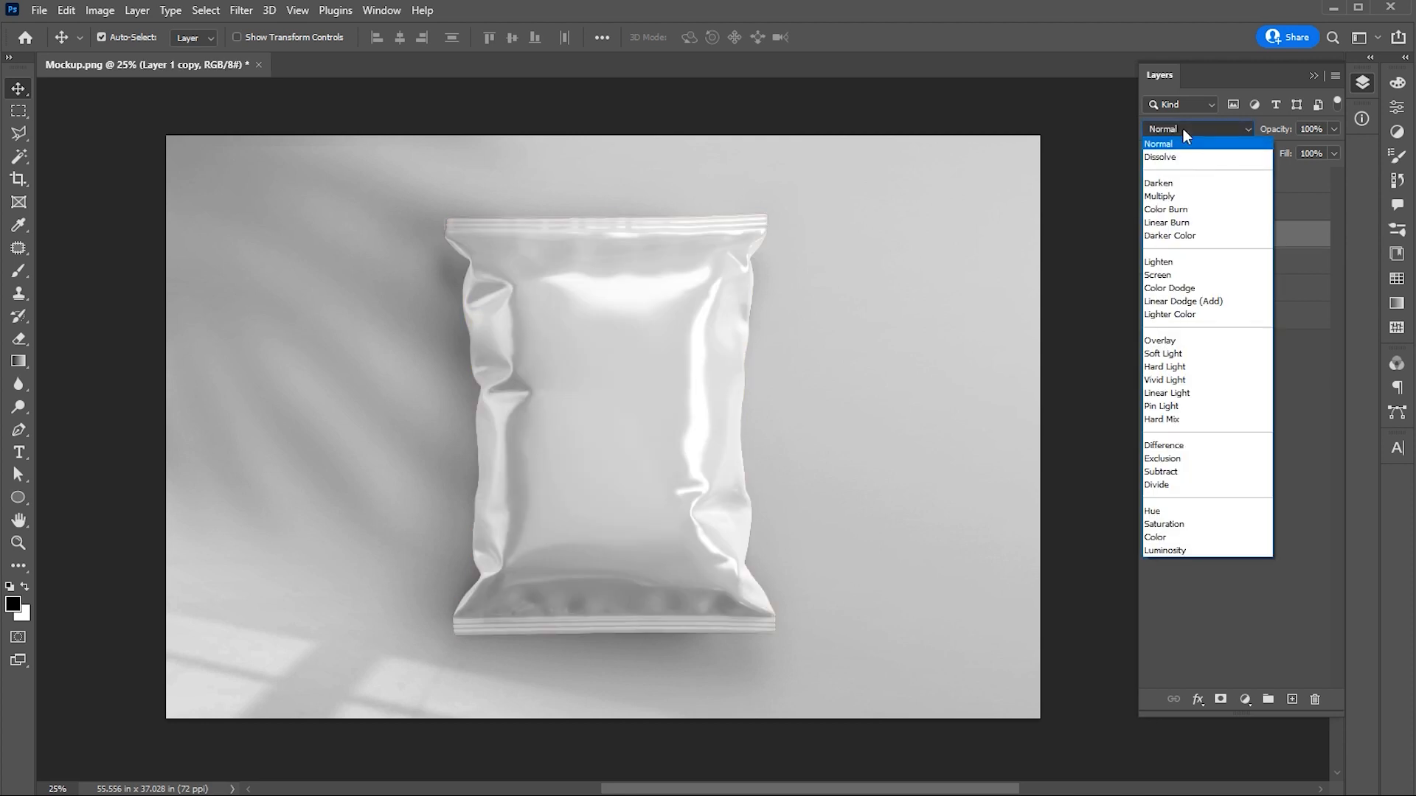
pyautogui.click(1169, 222)
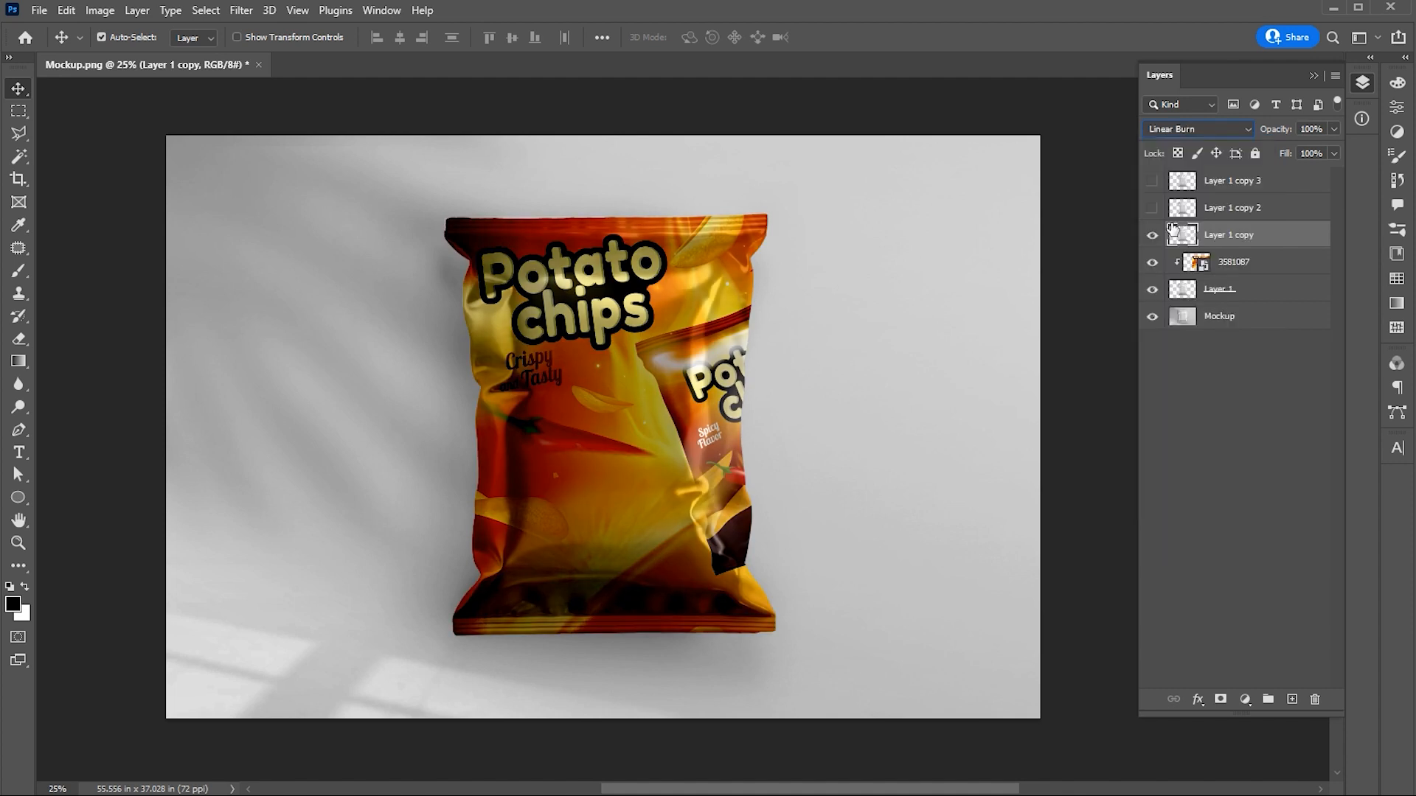
# Apply Levels to Layer 1 copy with a midtone input of 0.68 and a black output level of 163
pyautogui.click(103, 11)
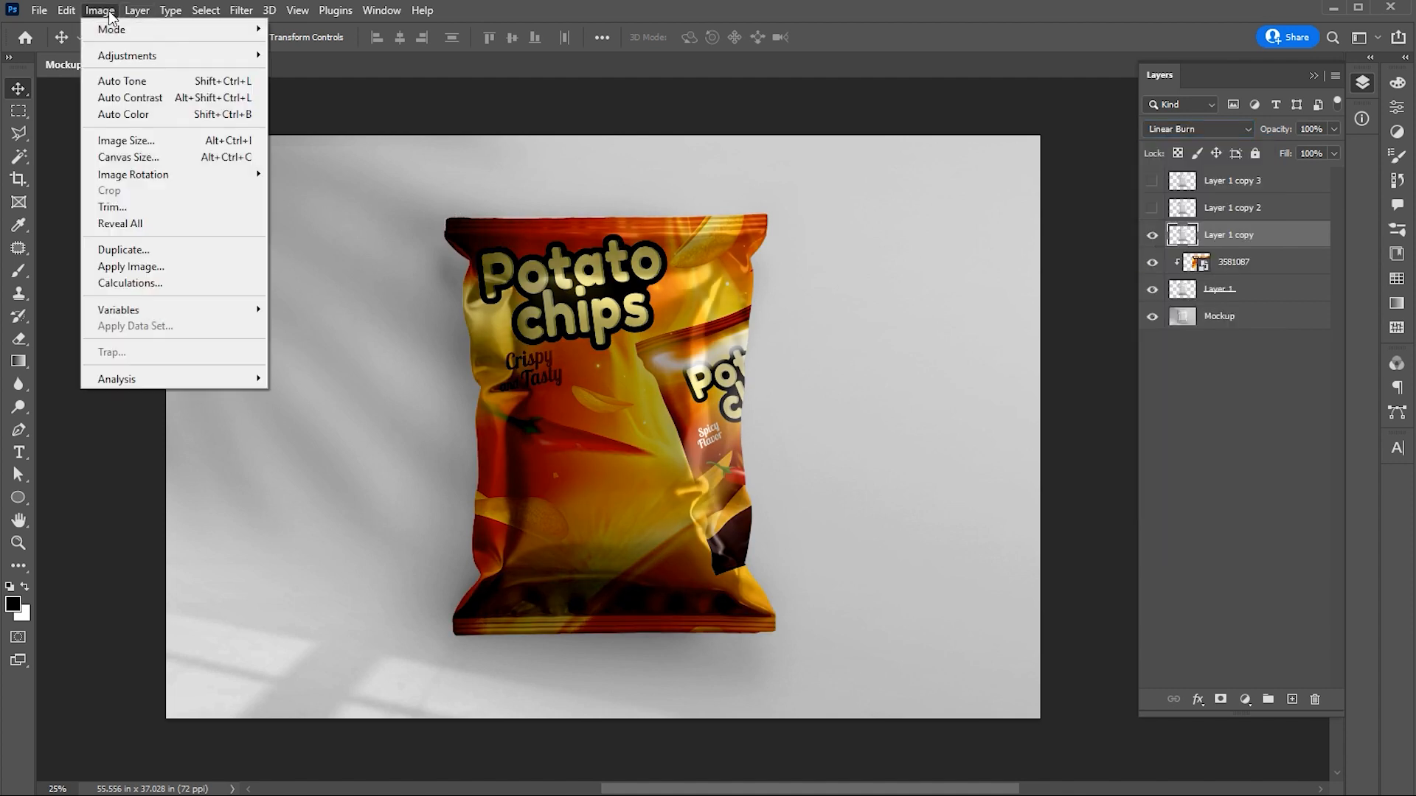
pyautogui.moveTo(127, 55)
pyautogui.click(346, 70)
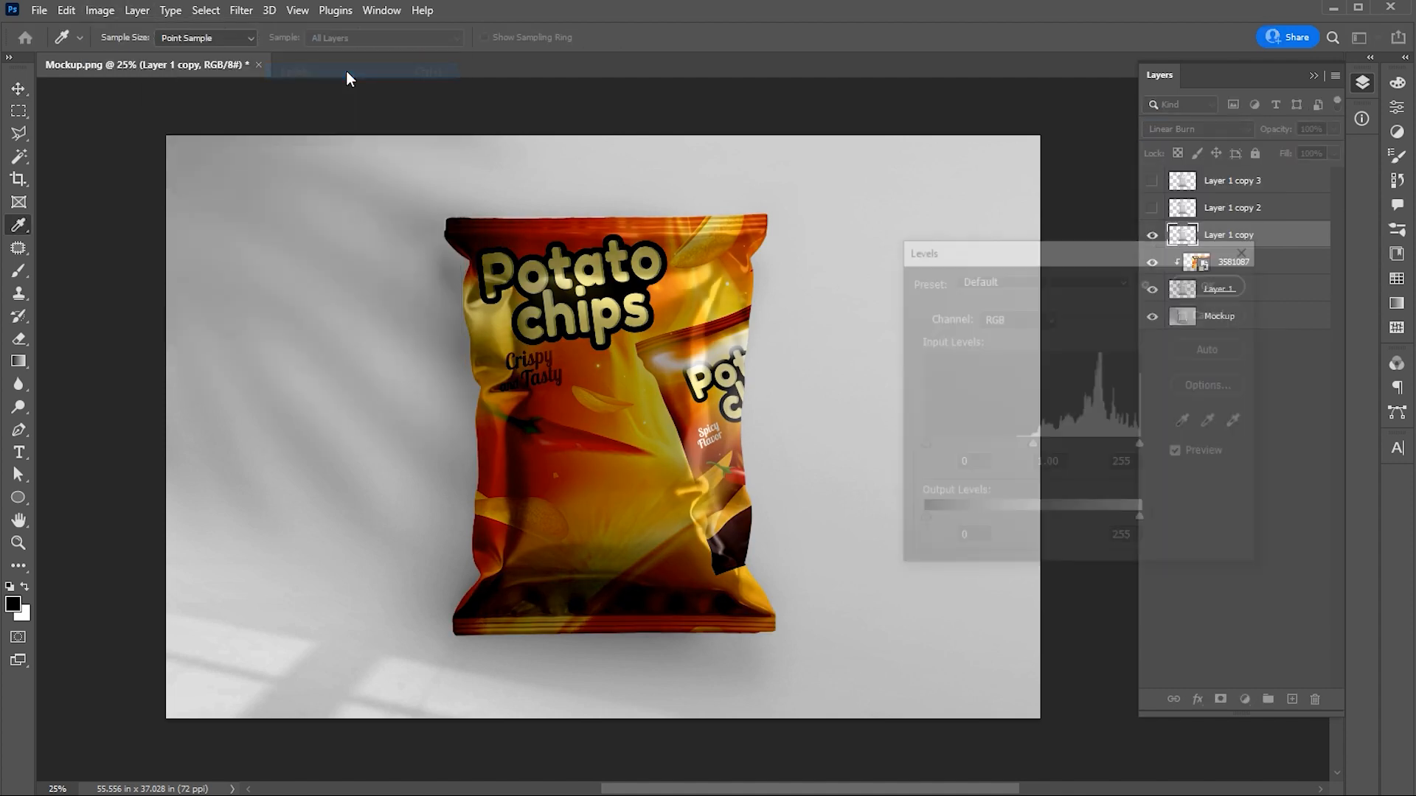
pyautogui.moveTo(921, 521); pyautogui.dragTo(1049, 525)
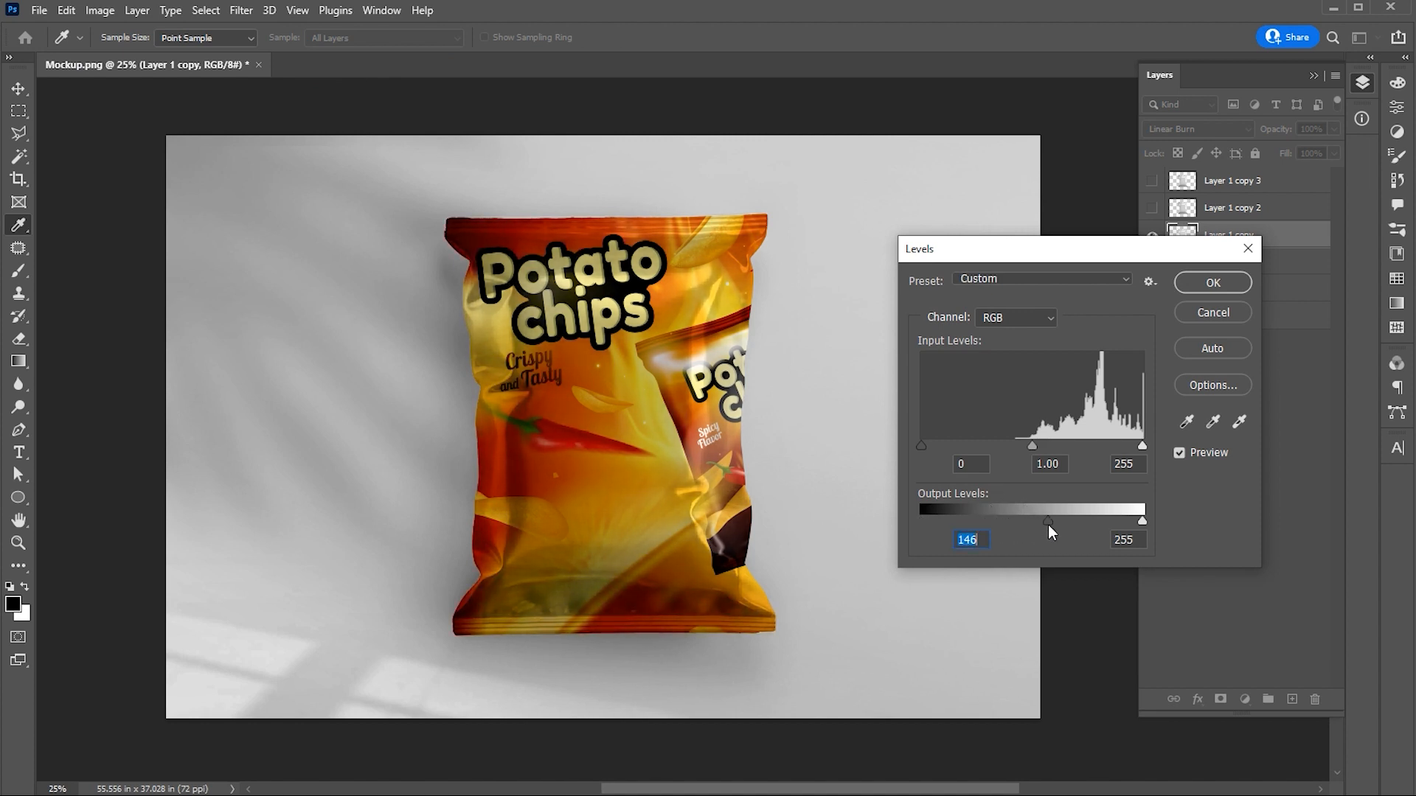
pyautogui.moveTo(1037, 446); pyautogui.dragTo(1058, 444)
pyautogui.moveTo(1048, 521); pyautogui.dragTo(1063, 523)
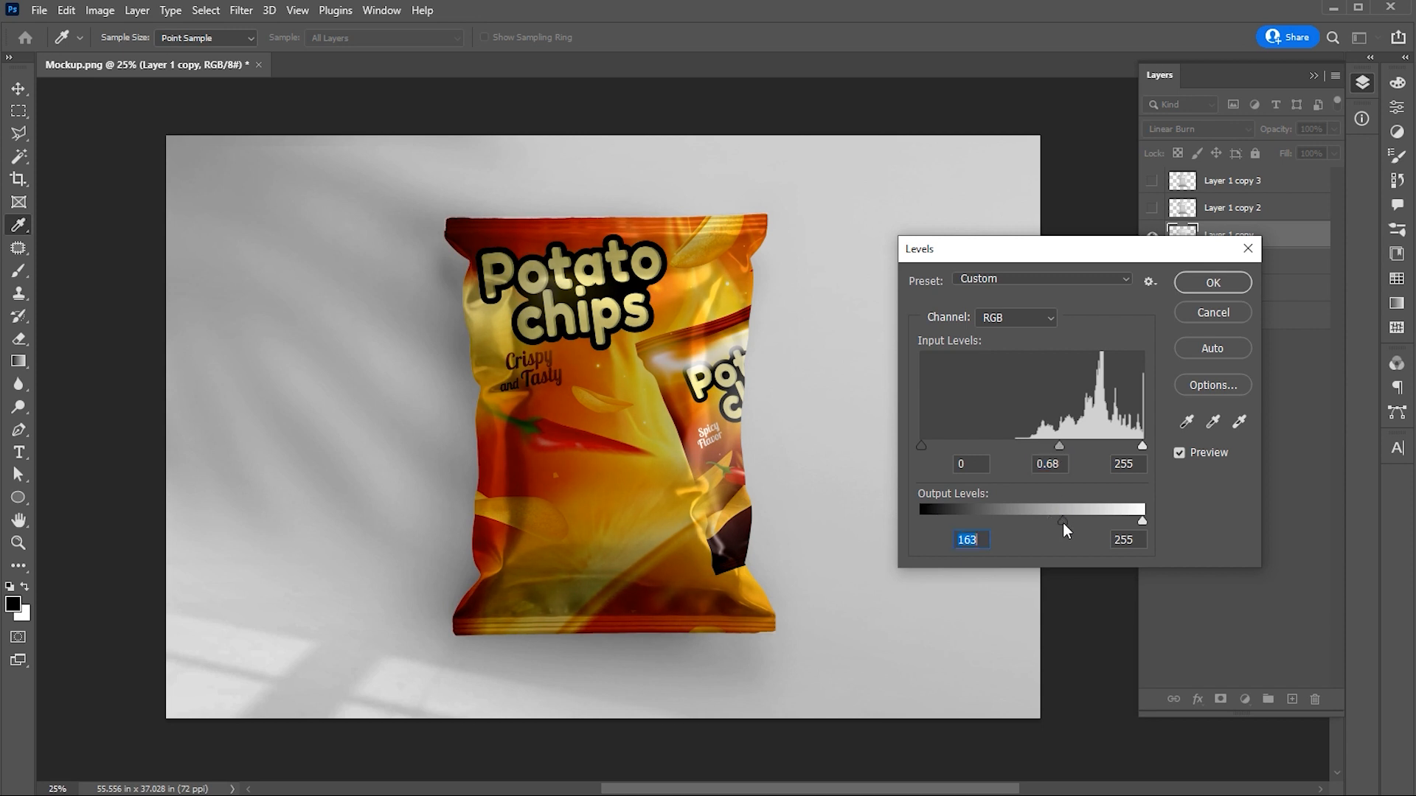
pyautogui.click(1211, 284)
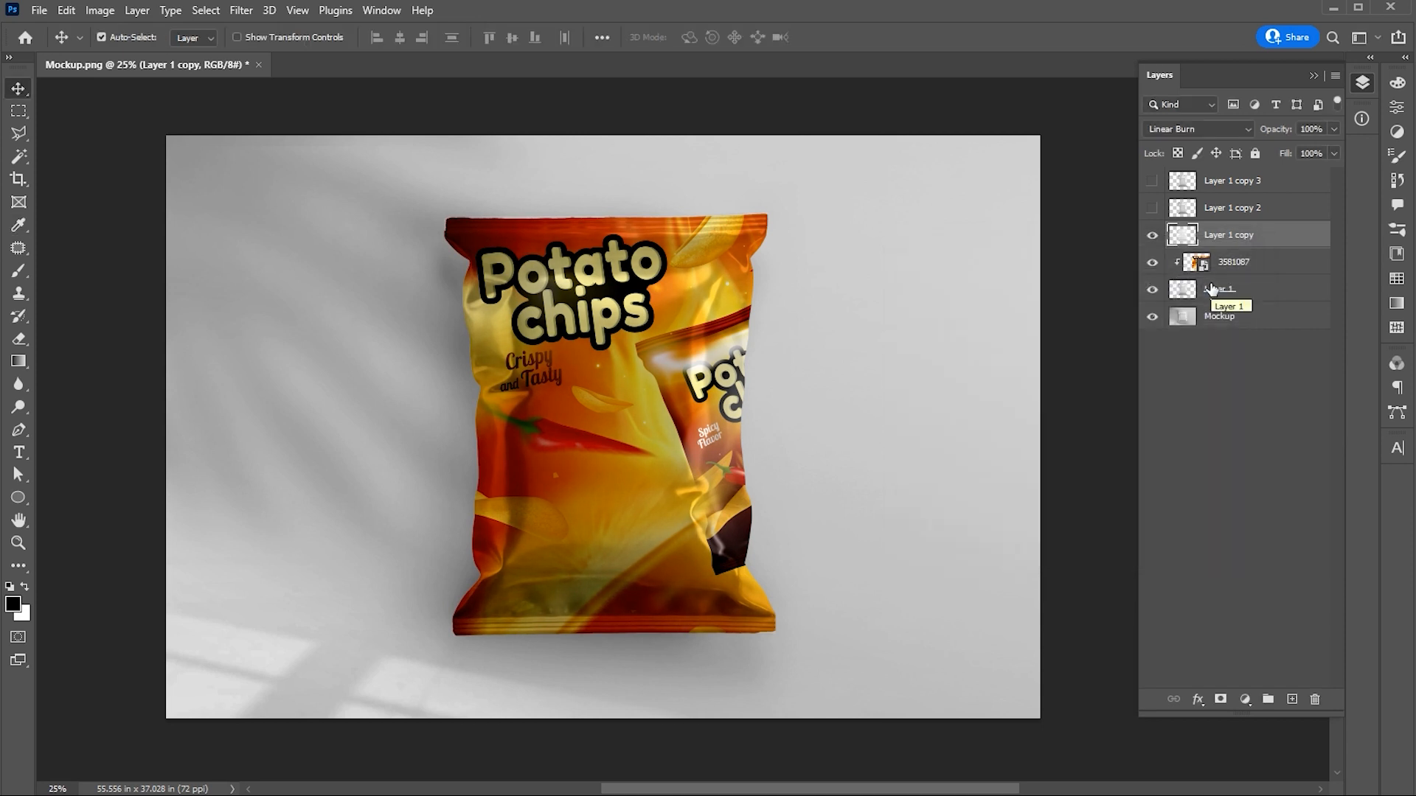
# Show Layer 1 copy 2 and set its blend mode to Linear Dodge (Add)
pyautogui.click(1151, 209)
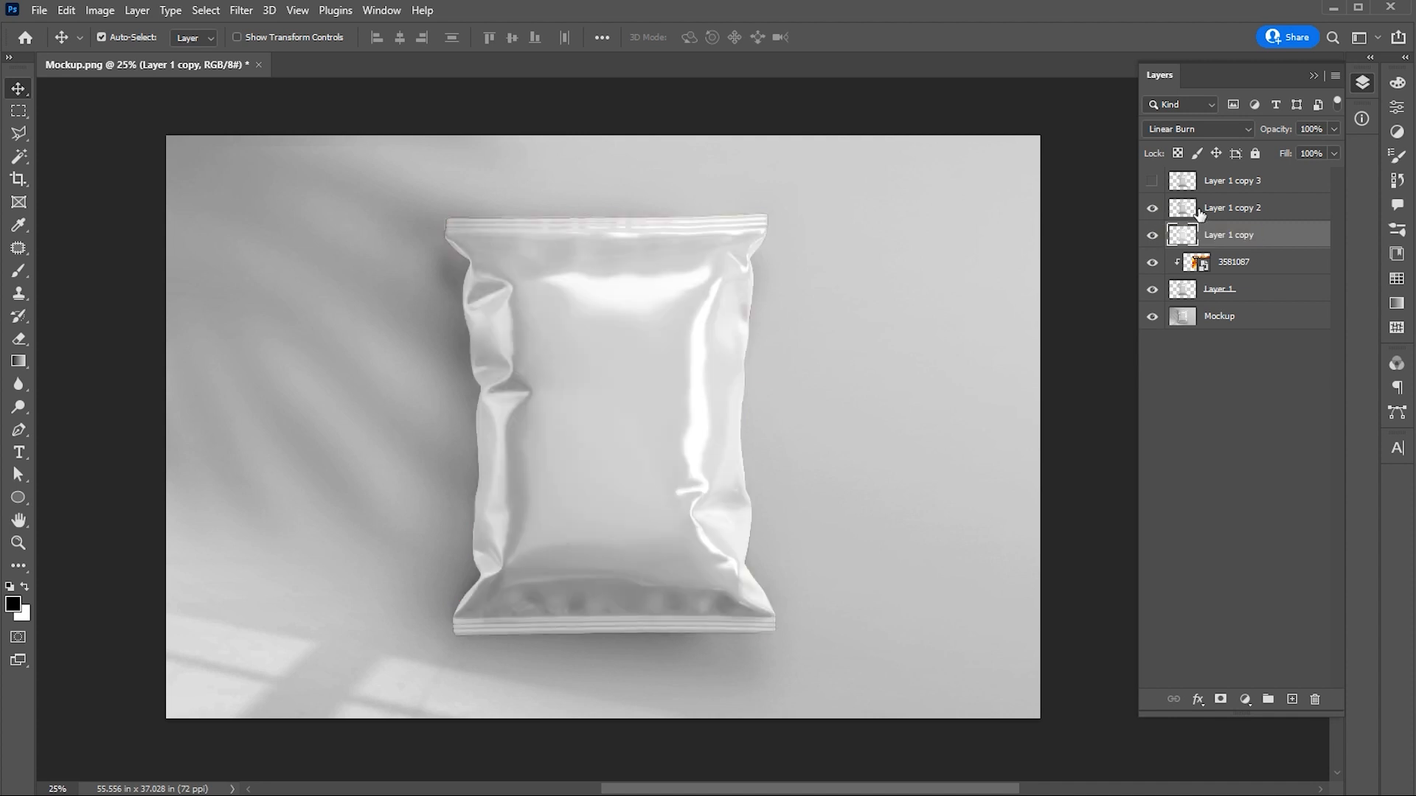
pyautogui.click(1206, 214)
pyautogui.click(1193, 130)
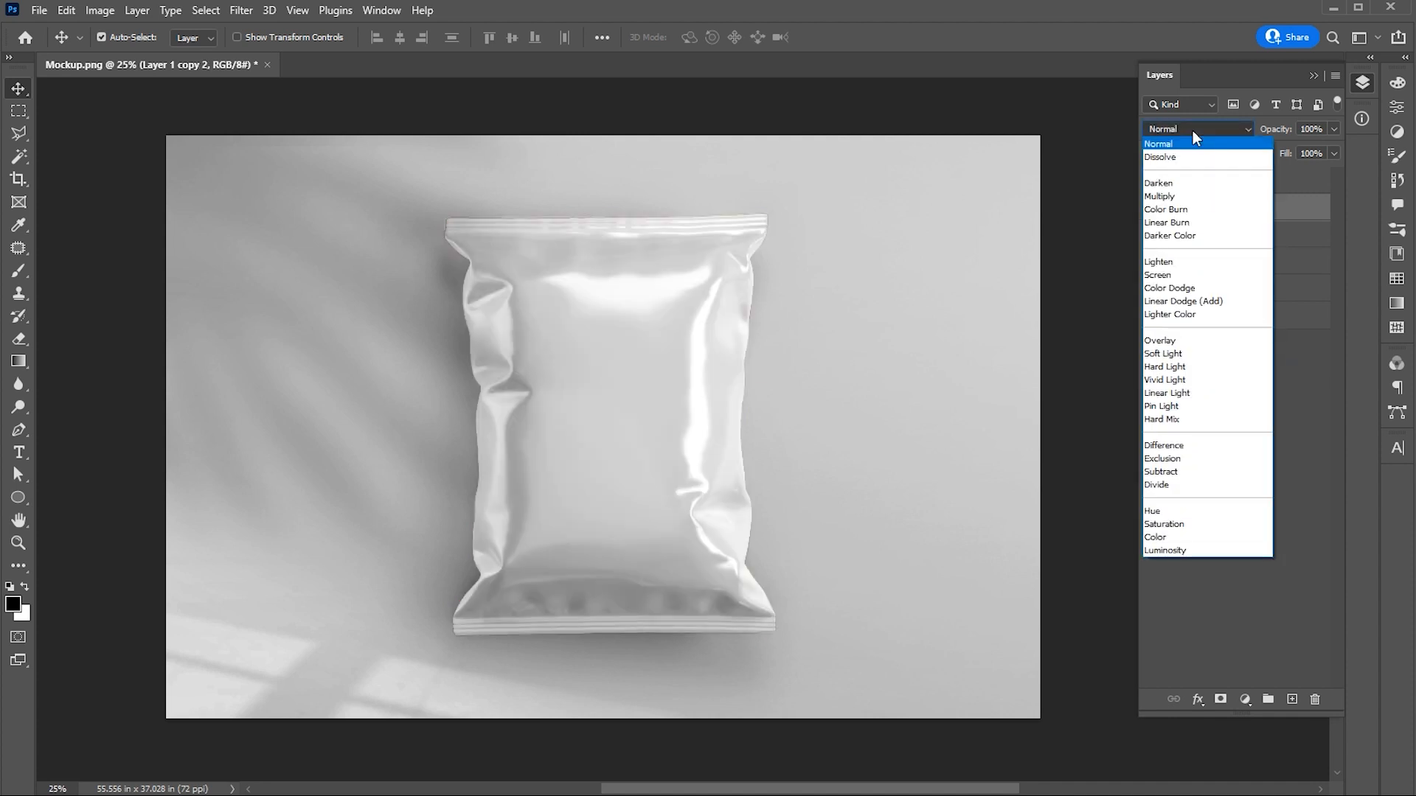
pyautogui.click(1173, 301)
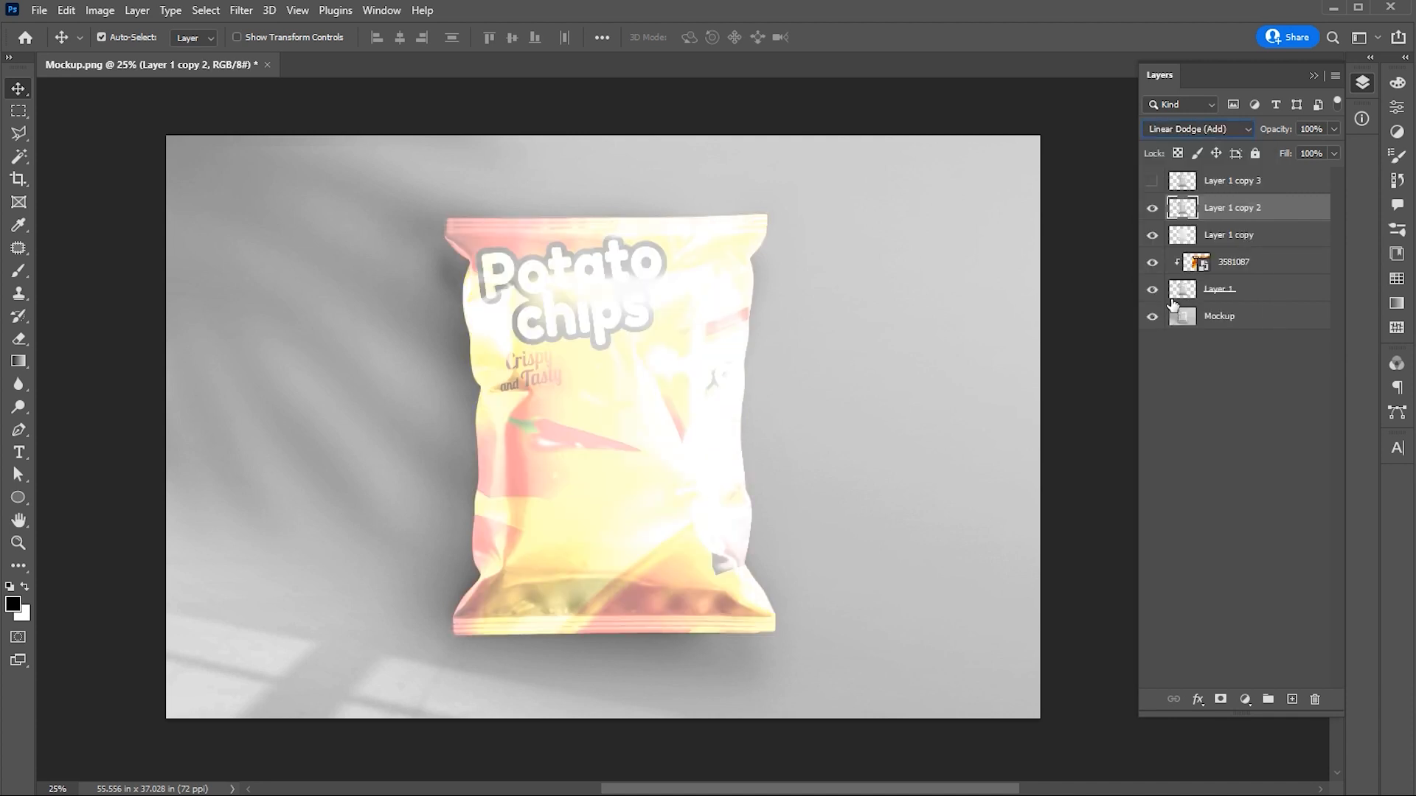
# Apply Levels to Layer 1 copy 2 with a midtone input of 0.12 and a white output level of 190
pyautogui.click(102, 11)
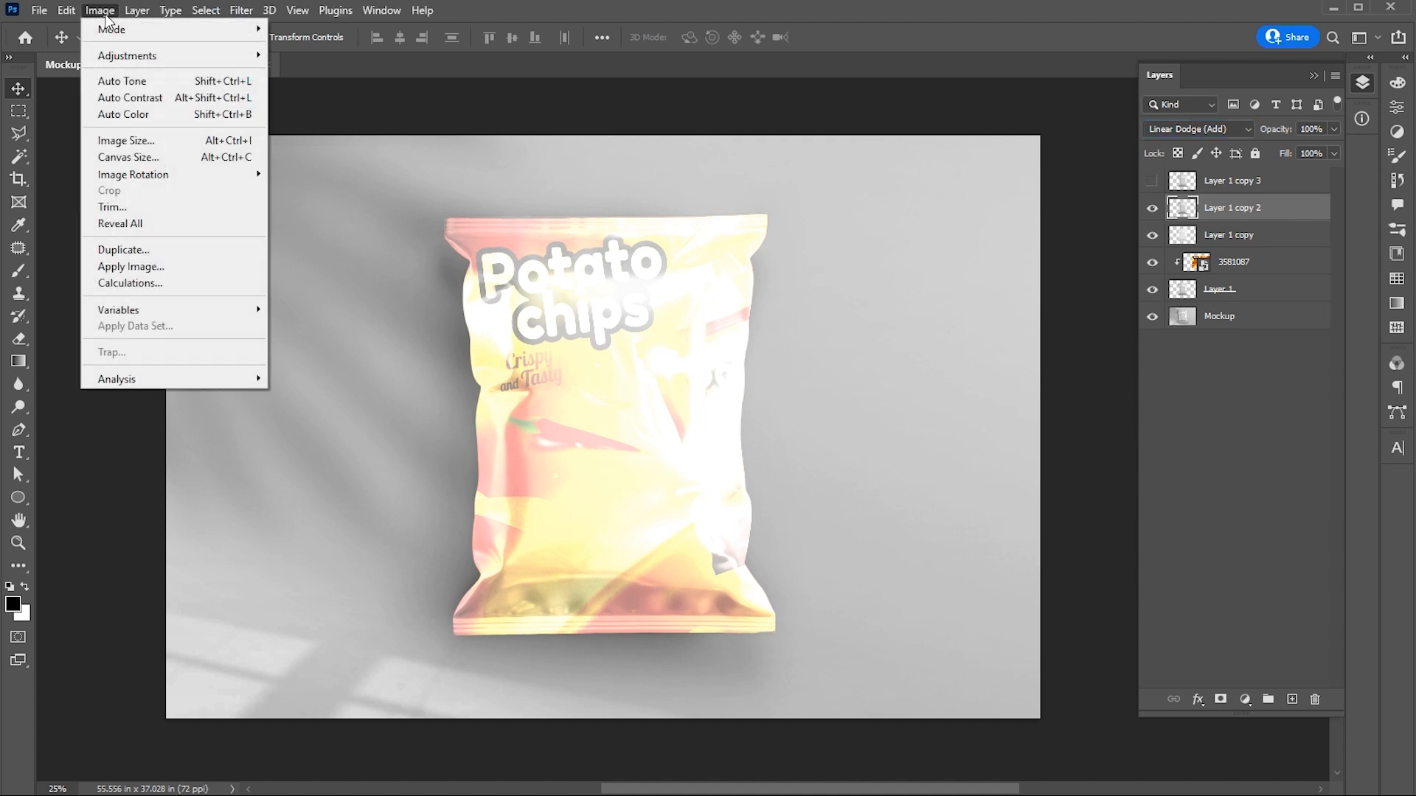
pyautogui.moveTo(129, 56)
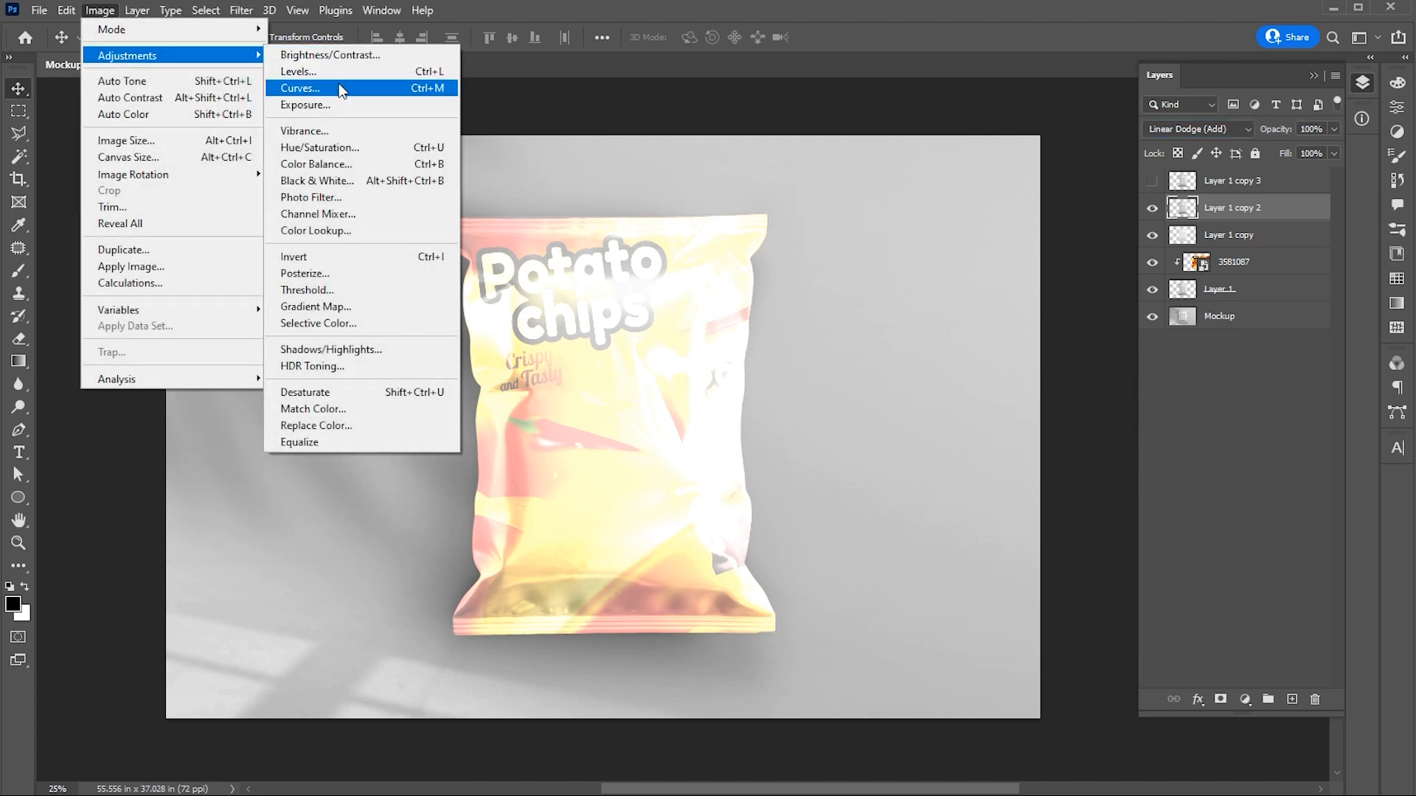
pyautogui.click(338, 73)
pyautogui.moveTo(1031, 446); pyautogui.dragTo(1122, 446)
pyautogui.moveTo(923, 445); pyautogui.dragTo(1006, 445)
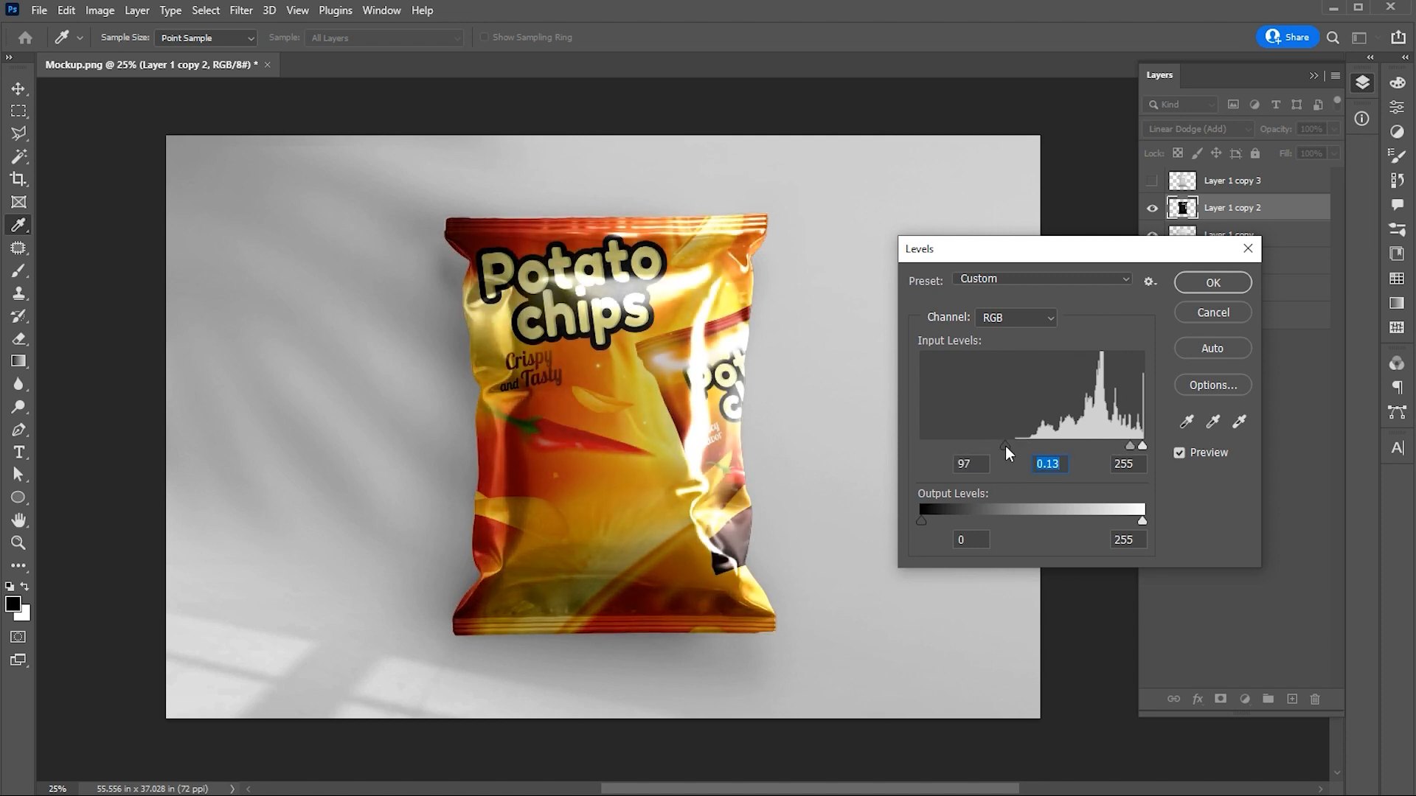
pyautogui.moveTo(1130, 447)
pyautogui.mouseDown()
pyautogui.moveTo(1108, 446)
pyautogui.moveTo(1139, 443)
pyautogui.moveTo(1127, 444)
pyautogui.mouseUp()
pyautogui.moveTo(1011, 443); pyautogui.dragTo(900, 435)
pyautogui.moveTo(1098, 447); pyautogui.dragTo(1126, 461)
pyautogui.click(922, 447)
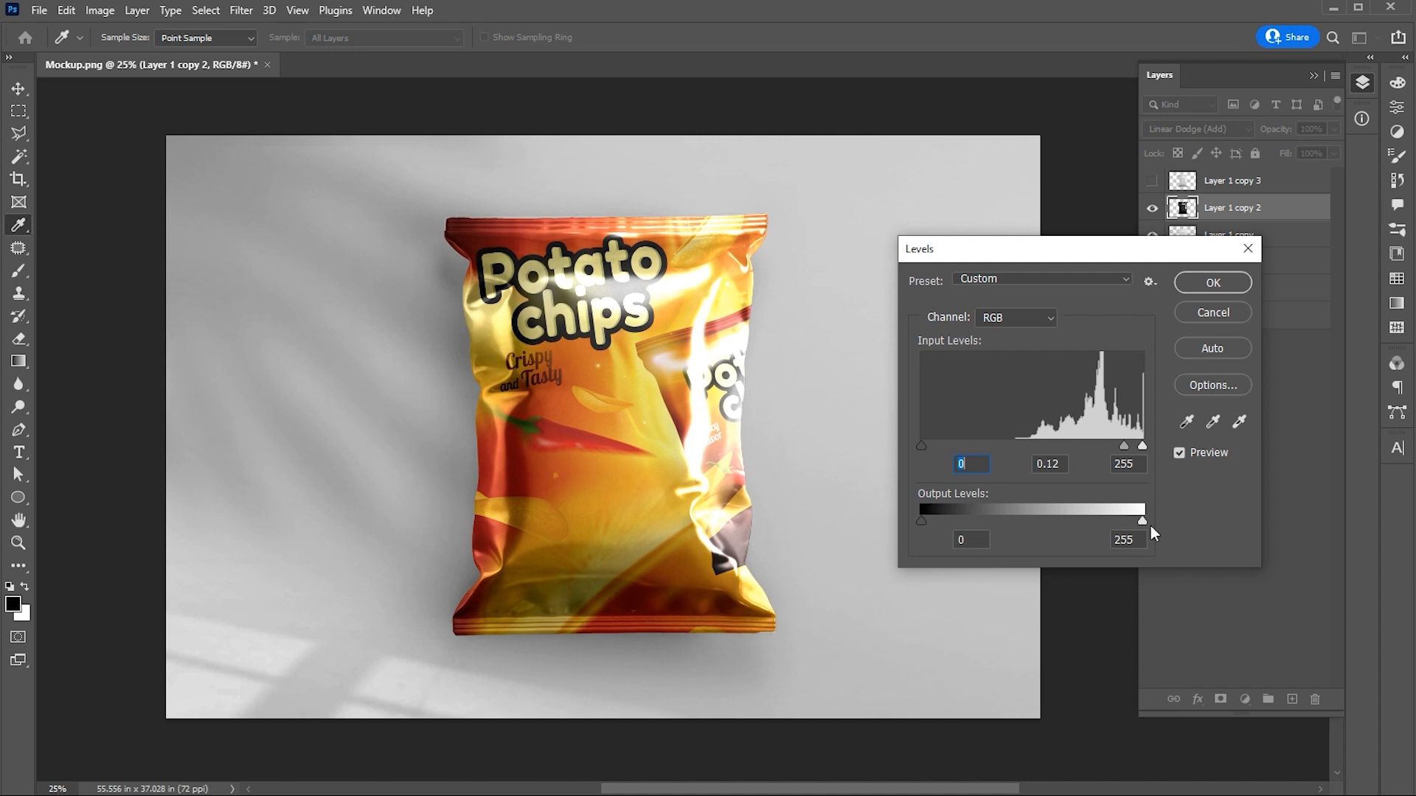
pyautogui.moveTo(1140, 521); pyautogui.dragTo(1087, 515)
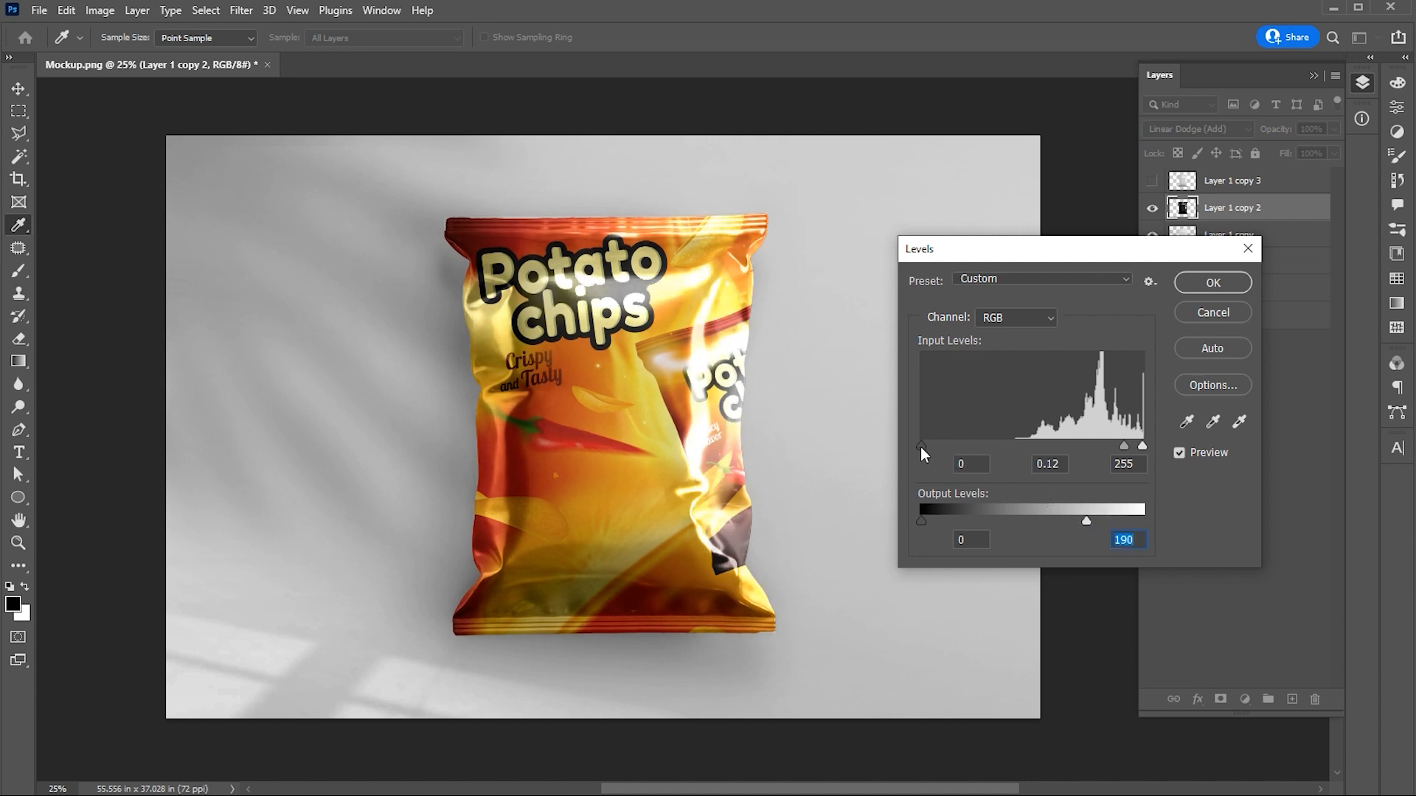
pyautogui.click(938, 446)
pyautogui.click(1213, 283)
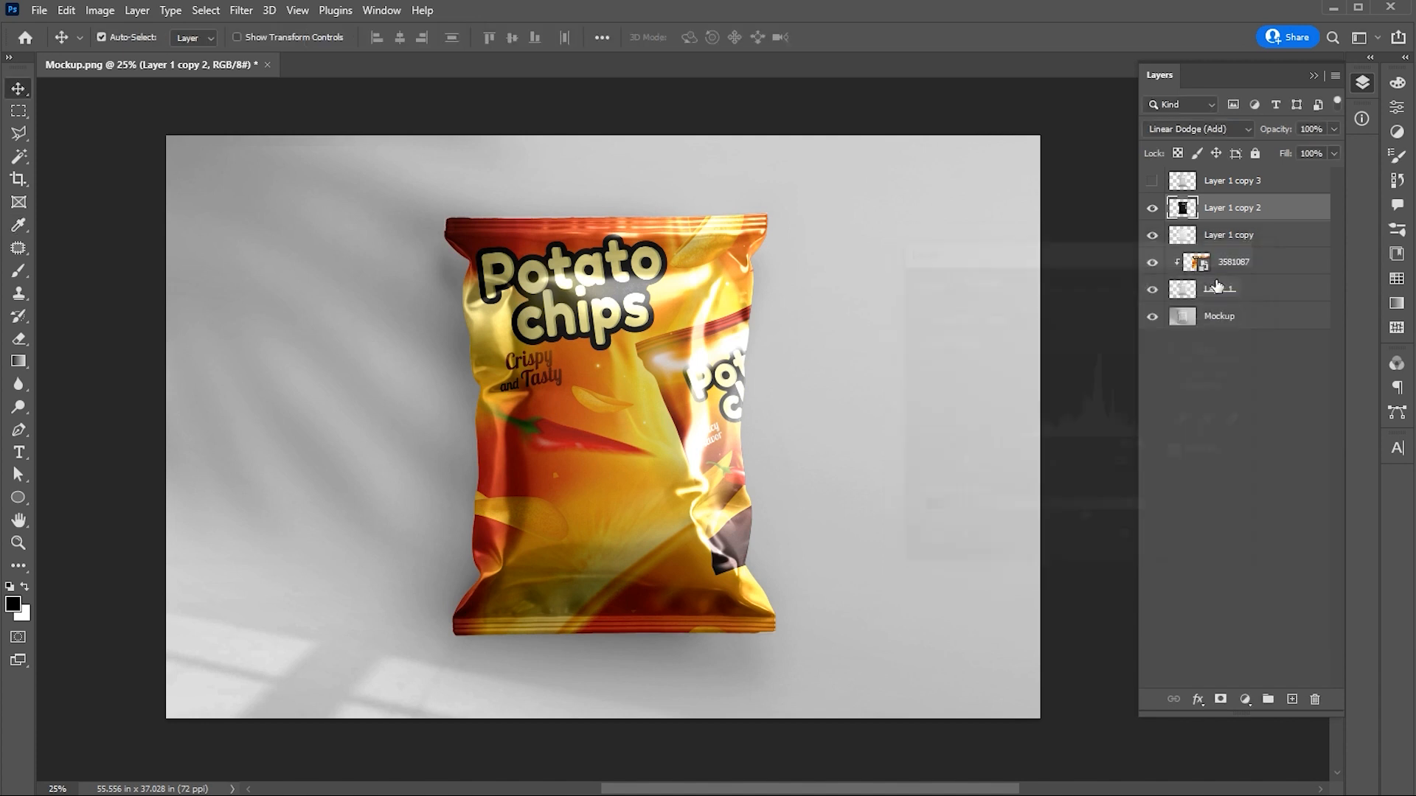
# Show Layer 1 copy 3 and set its blend mode to Screen
pyautogui.click(1152, 180)
pyautogui.click(1293, 183)
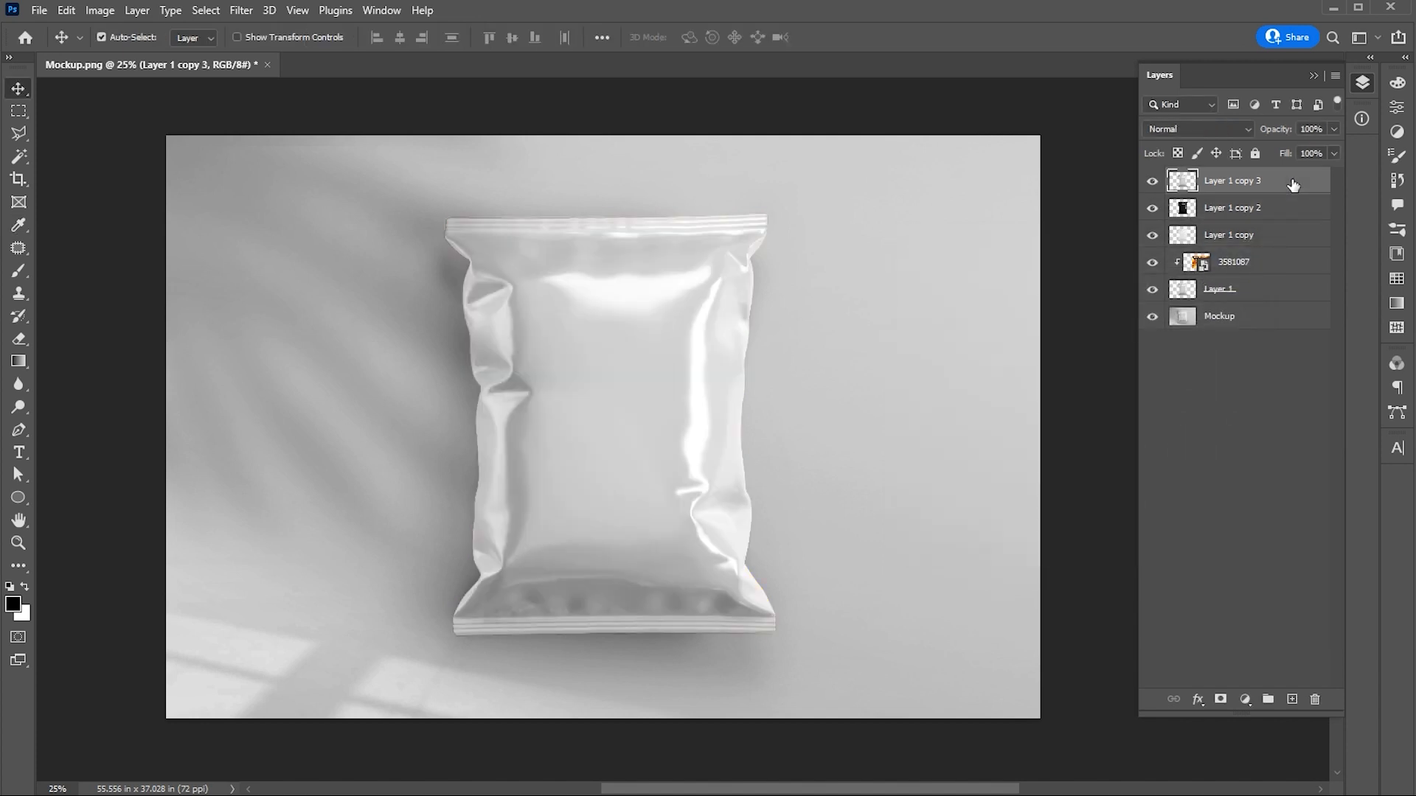
pyautogui.click(1184, 124)
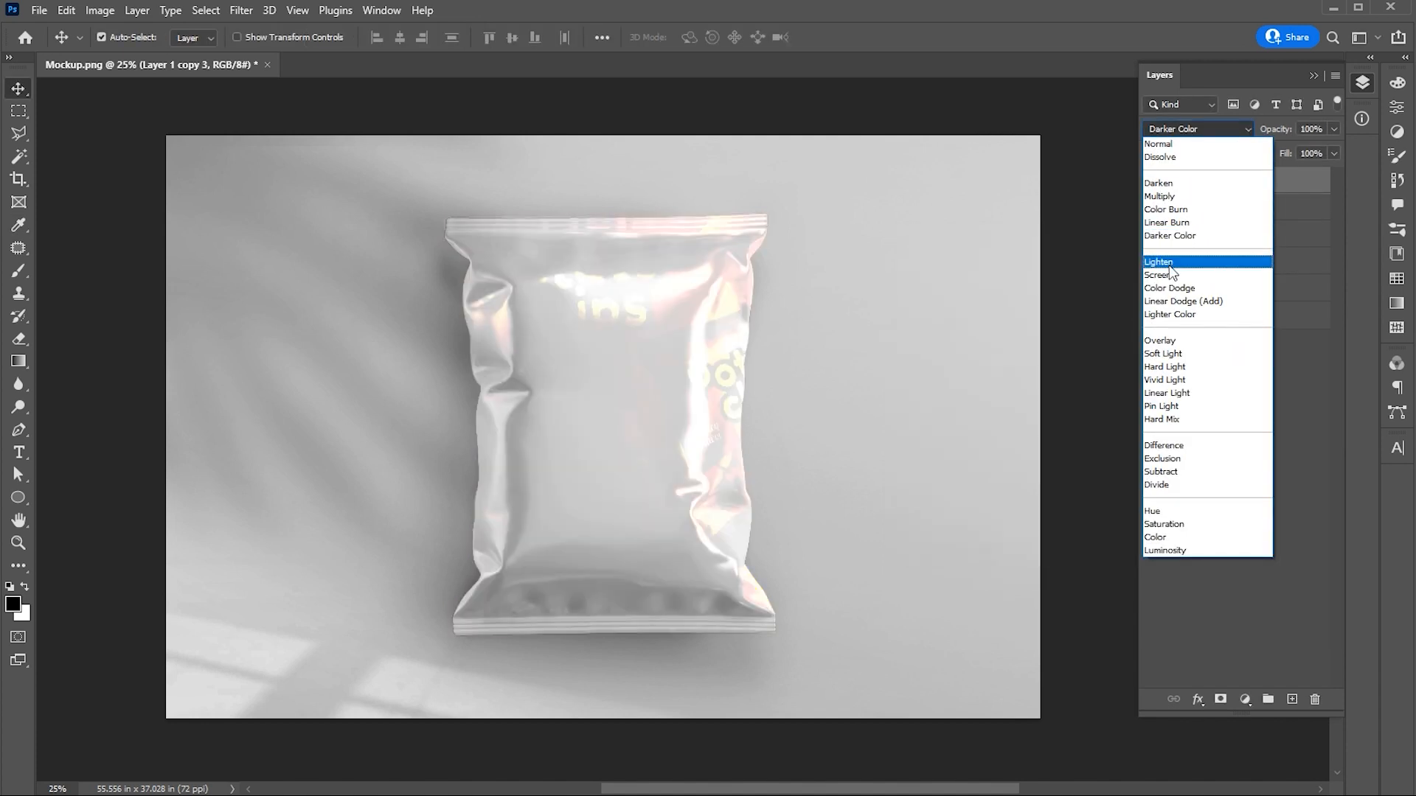
pyautogui.click(1171, 276)
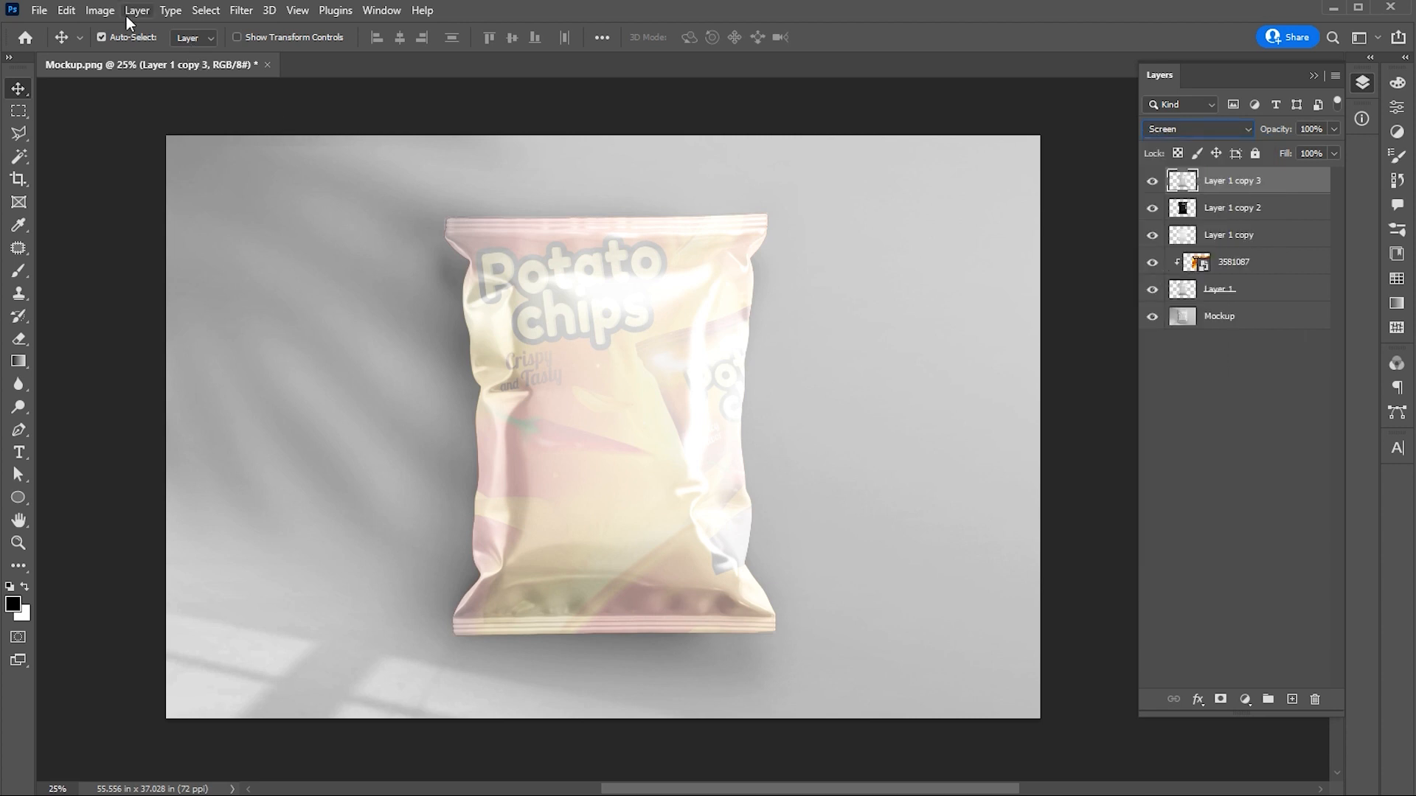
# Apply Levels to Layer 1 copy 3 with a midtone input of 0.08 and a raised black input level
pyautogui.click(67, 10)
pyautogui.click(67, 11)
pyautogui.click(100, 10)
pyautogui.moveTo(129, 55)
pyautogui.click(336, 71)
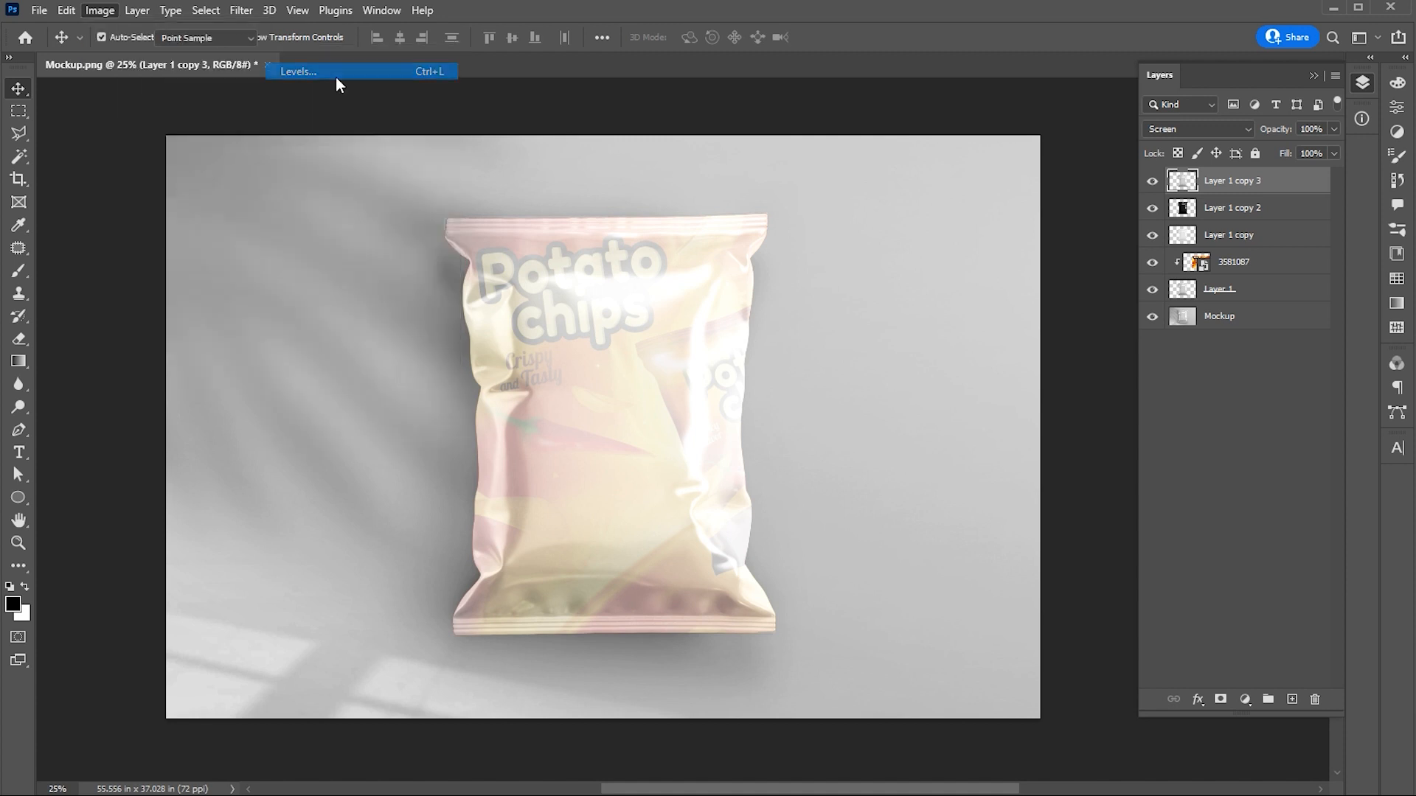
pyautogui.moveTo(1028, 448); pyautogui.dragTo(1130, 449)
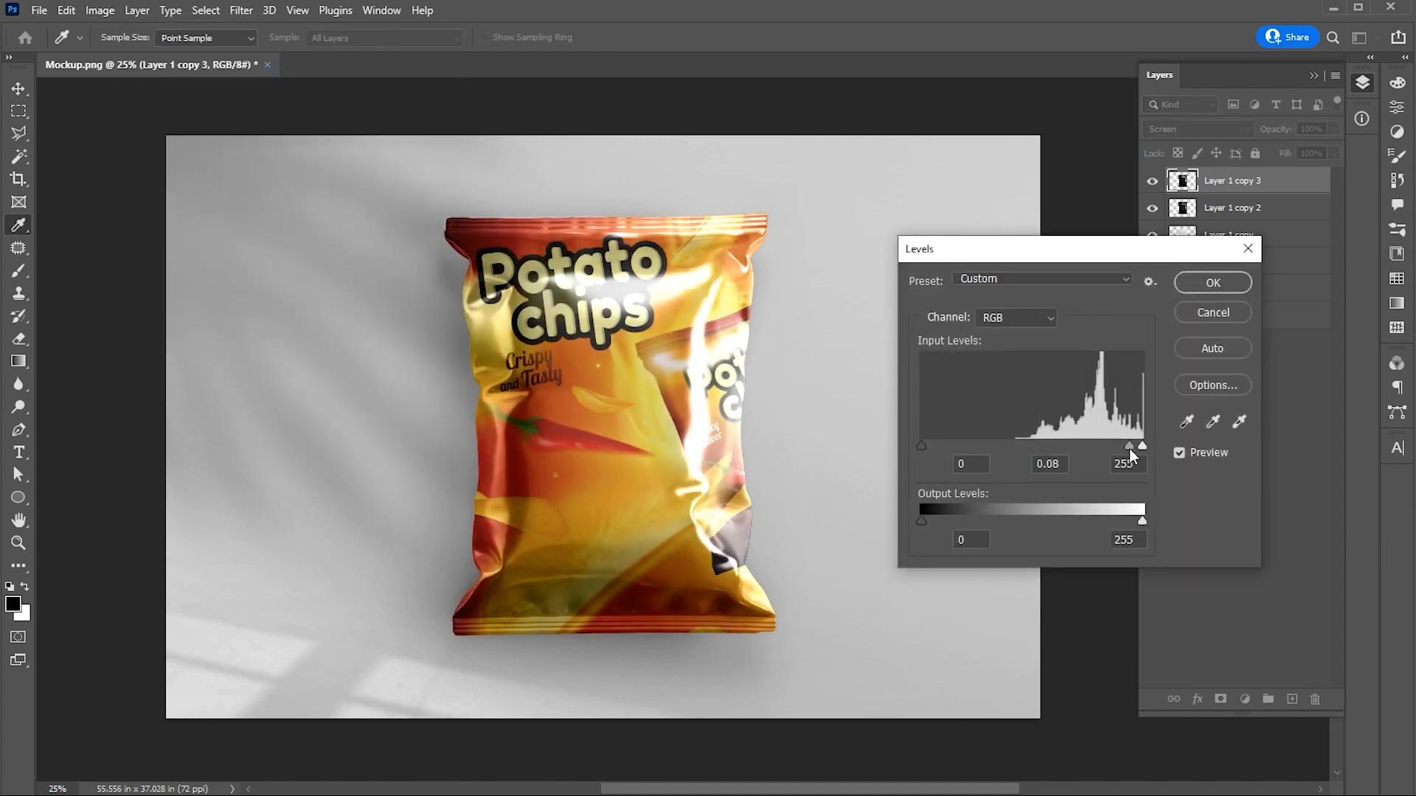
pyautogui.moveTo(932, 448); pyautogui.dragTo(1080, 450)
pyautogui.click(1211, 289)
pyautogui.press('v')
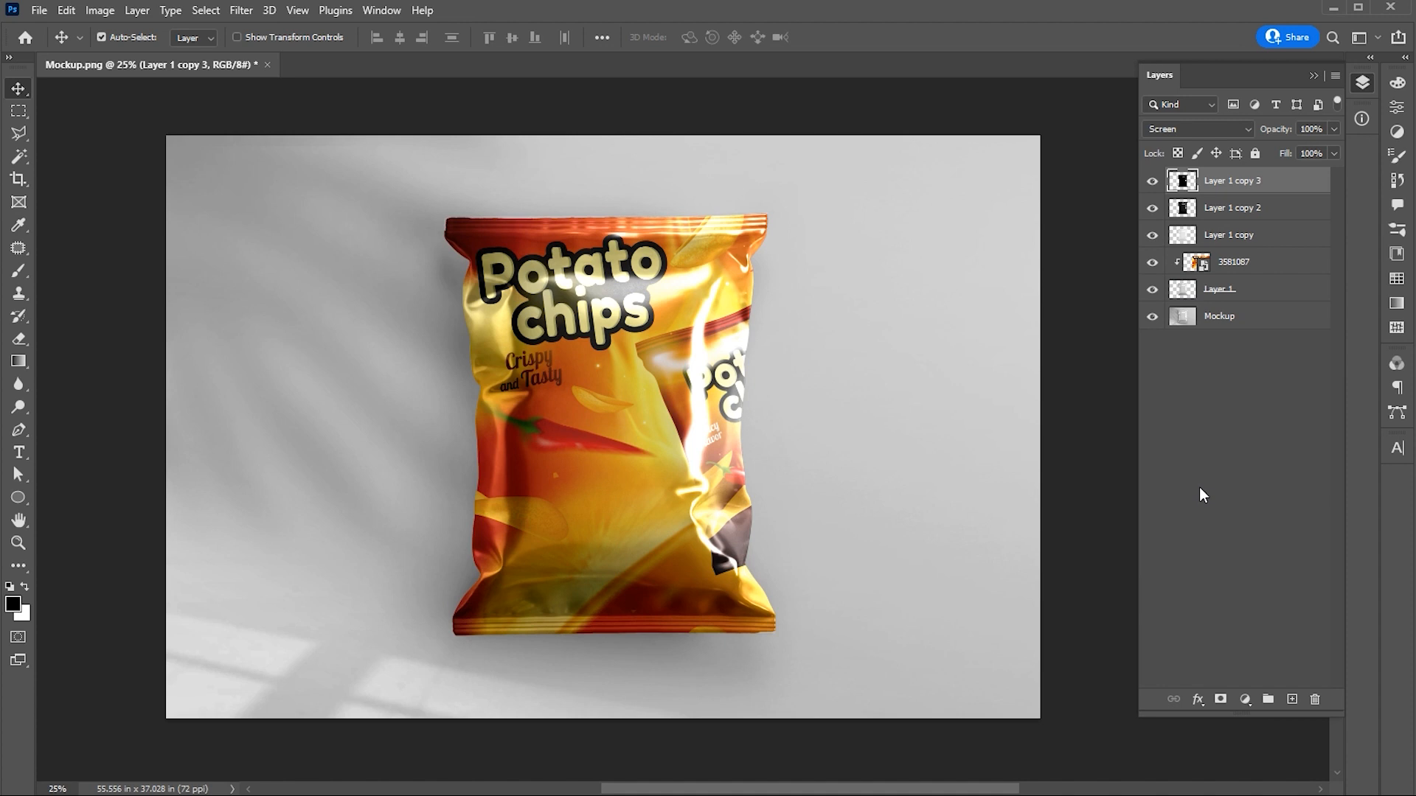
# Duplicate Layer 1 copy 3 and fill the bag shape on the duplicate with white
pyautogui.hotkey('ctrl', 'j')
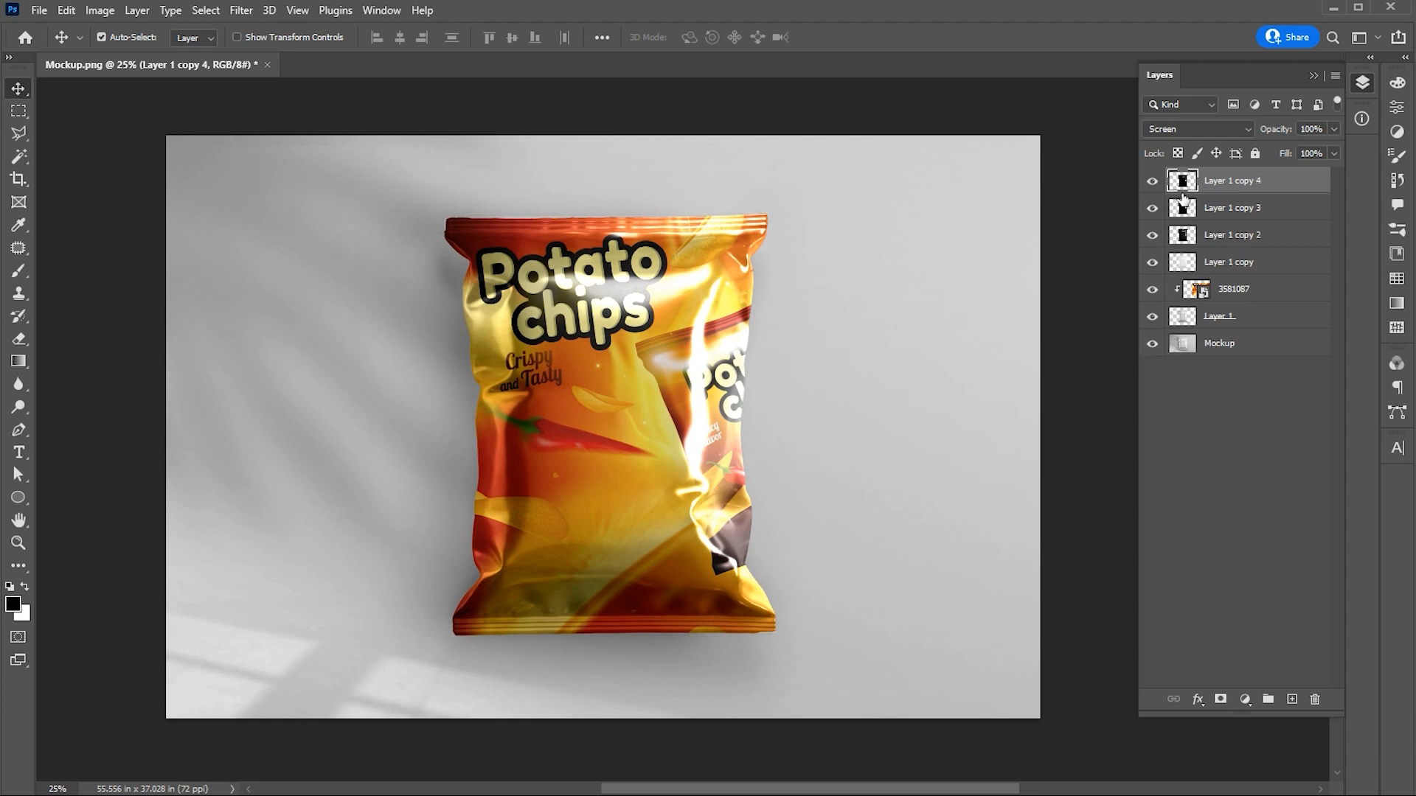
pyautogui.keyDown('ctrl'); pyautogui.click(1182, 183); pyautogui.keyUp('ctrl')
pyautogui.hotkey('ctrl', 'BackSpace')
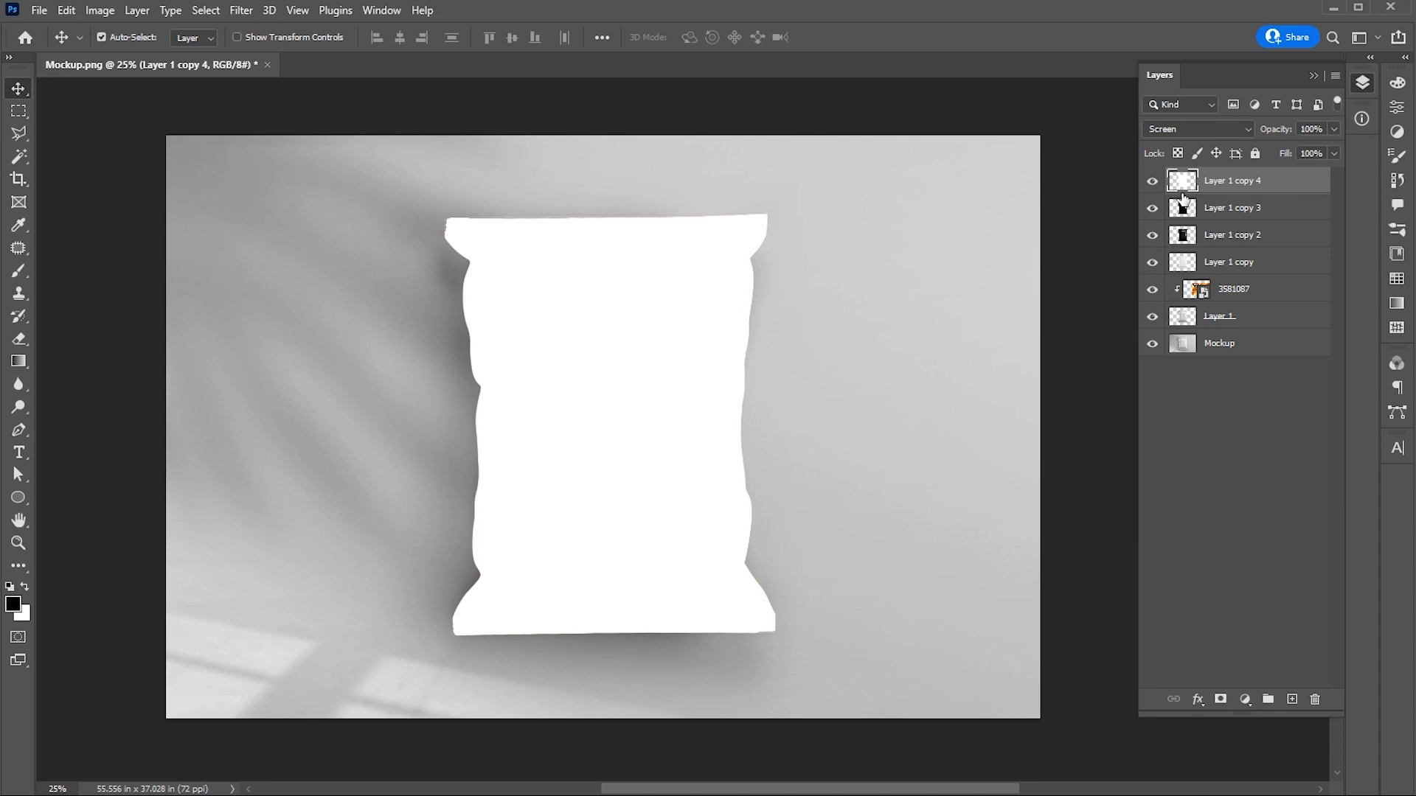
# Set the white bag layer to Overlay, reduce its opacity to below 26%, and compare the bag with and without it
pyautogui.click(1200, 133)
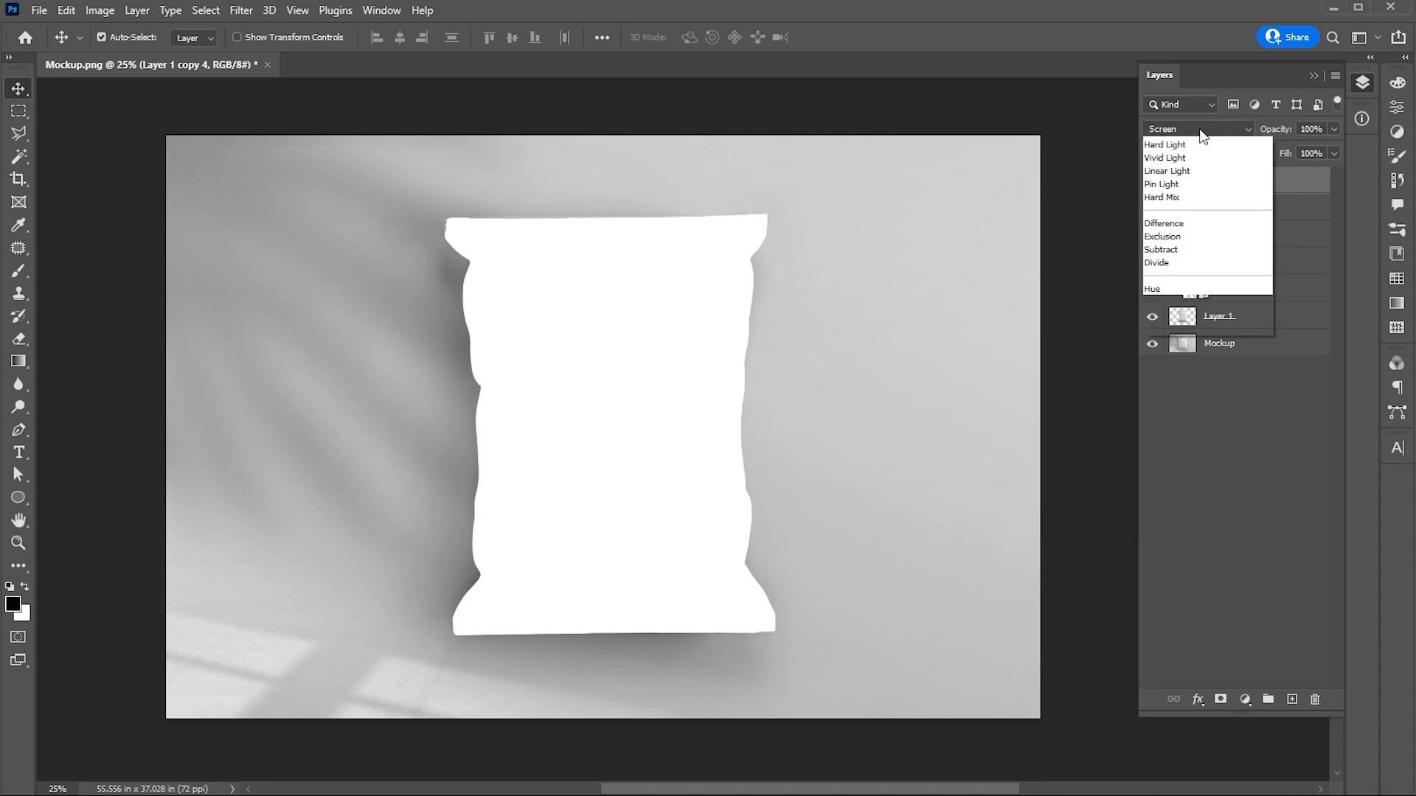
pyautogui.click(1170, 336)
pyautogui.click(1332, 153)
pyautogui.moveTo(1307, 151); pyautogui.dragTo(1277, 150)
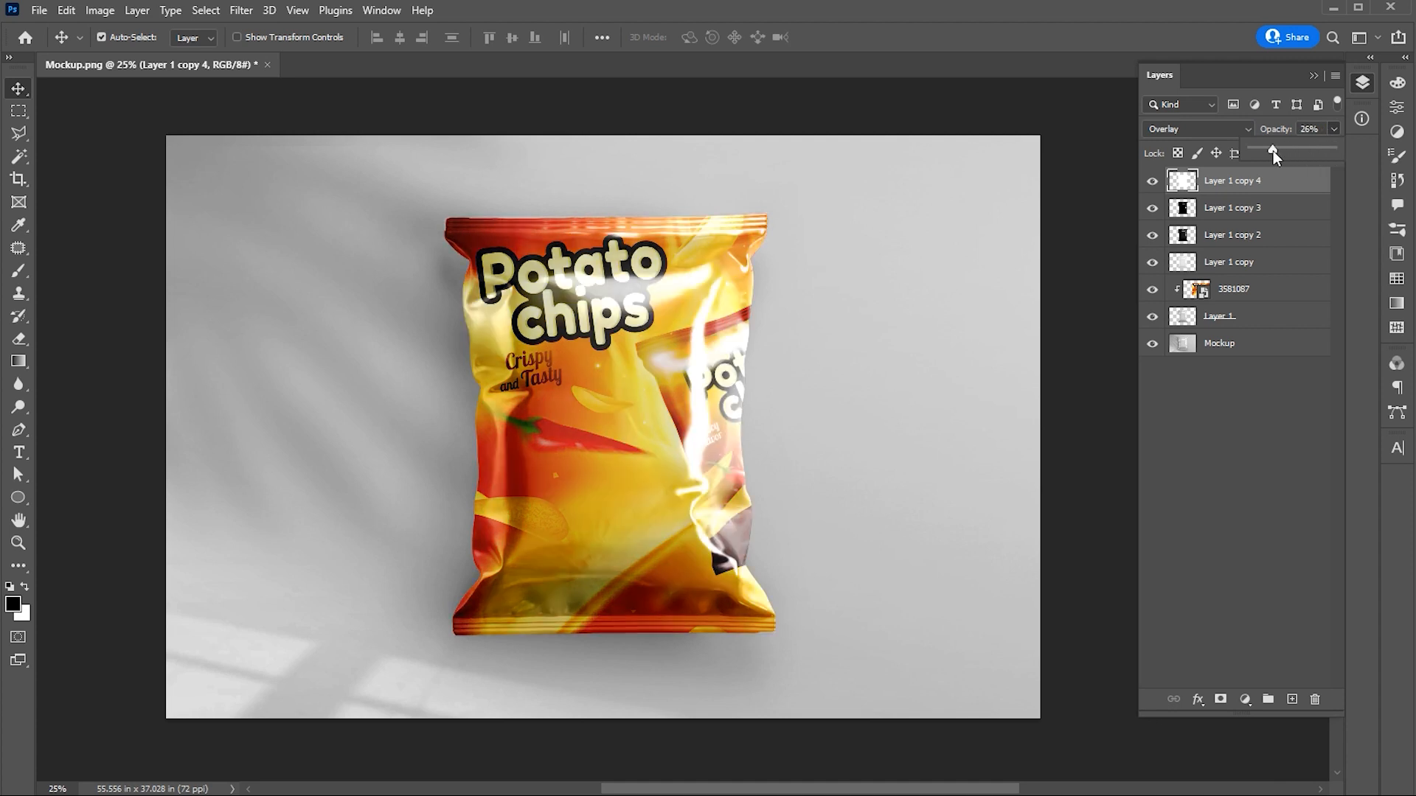
pyautogui.moveTo(1269, 152); pyautogui.dragTo(1259, 150)
pyautogui.click(1201, 486)
pyautogui.click(1153, 182)
pyautogui.click(1154, 183)
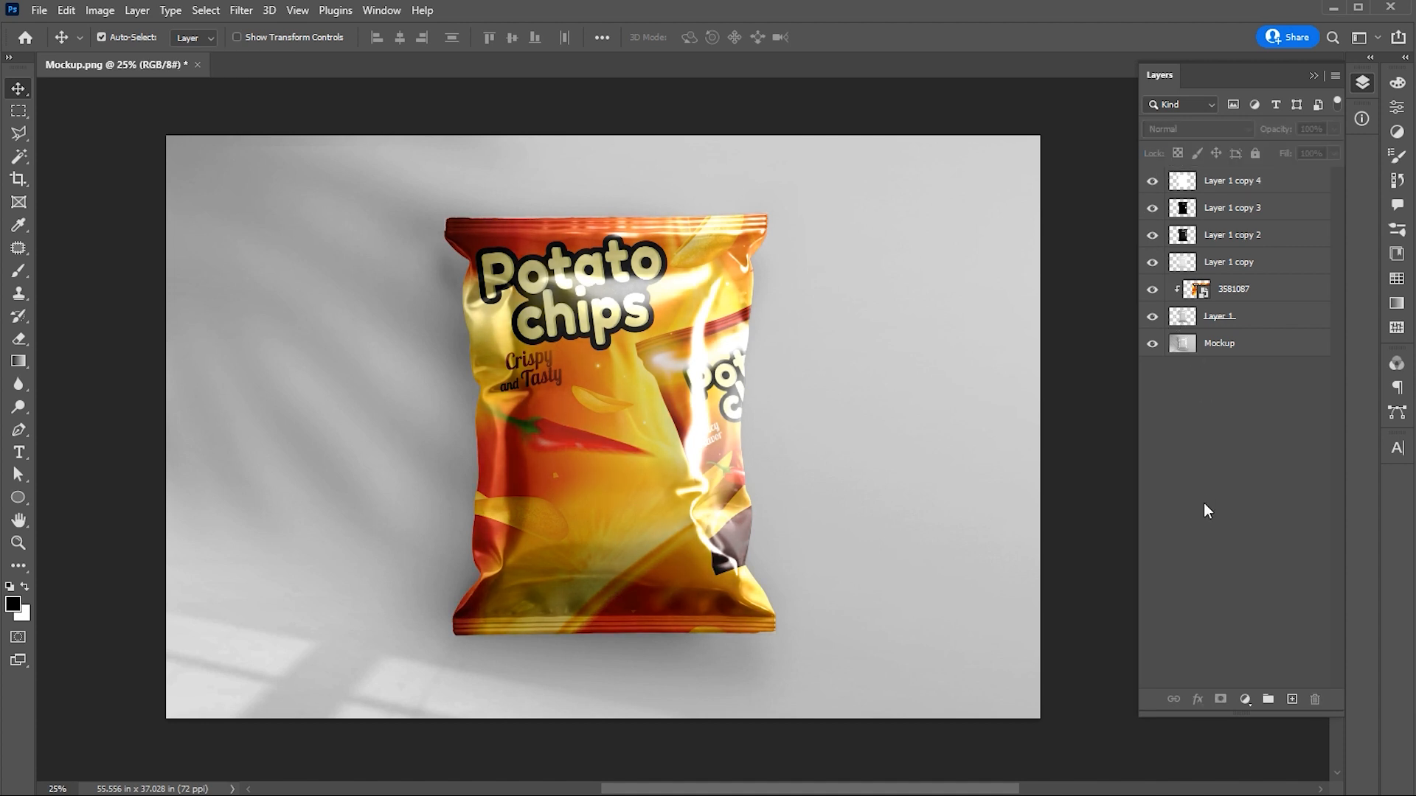
# Add an orange Solid Color fill layer (#c98111) directly above the Mockup background layer
pyautogui.click(1237, 345)
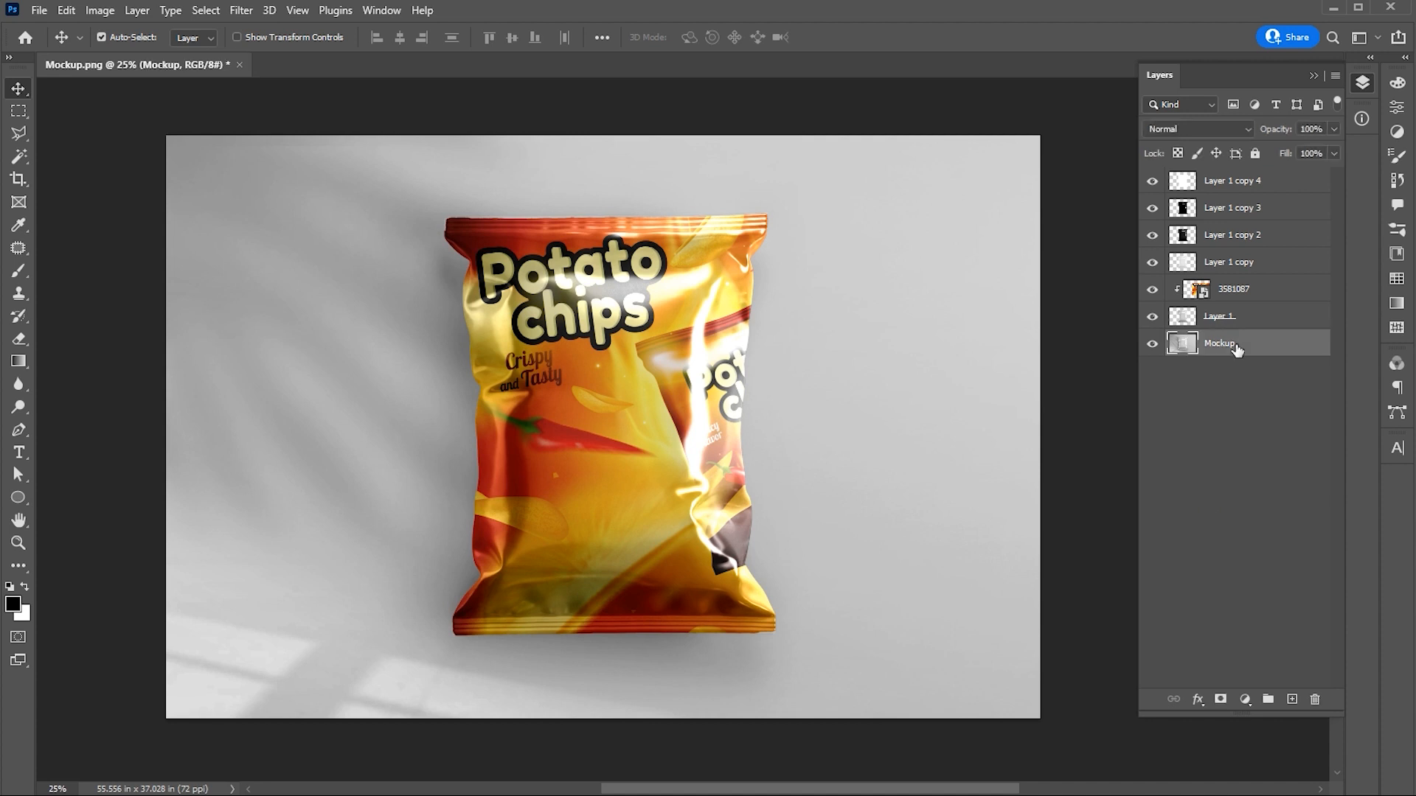
pyautogui.click(1245, 699)
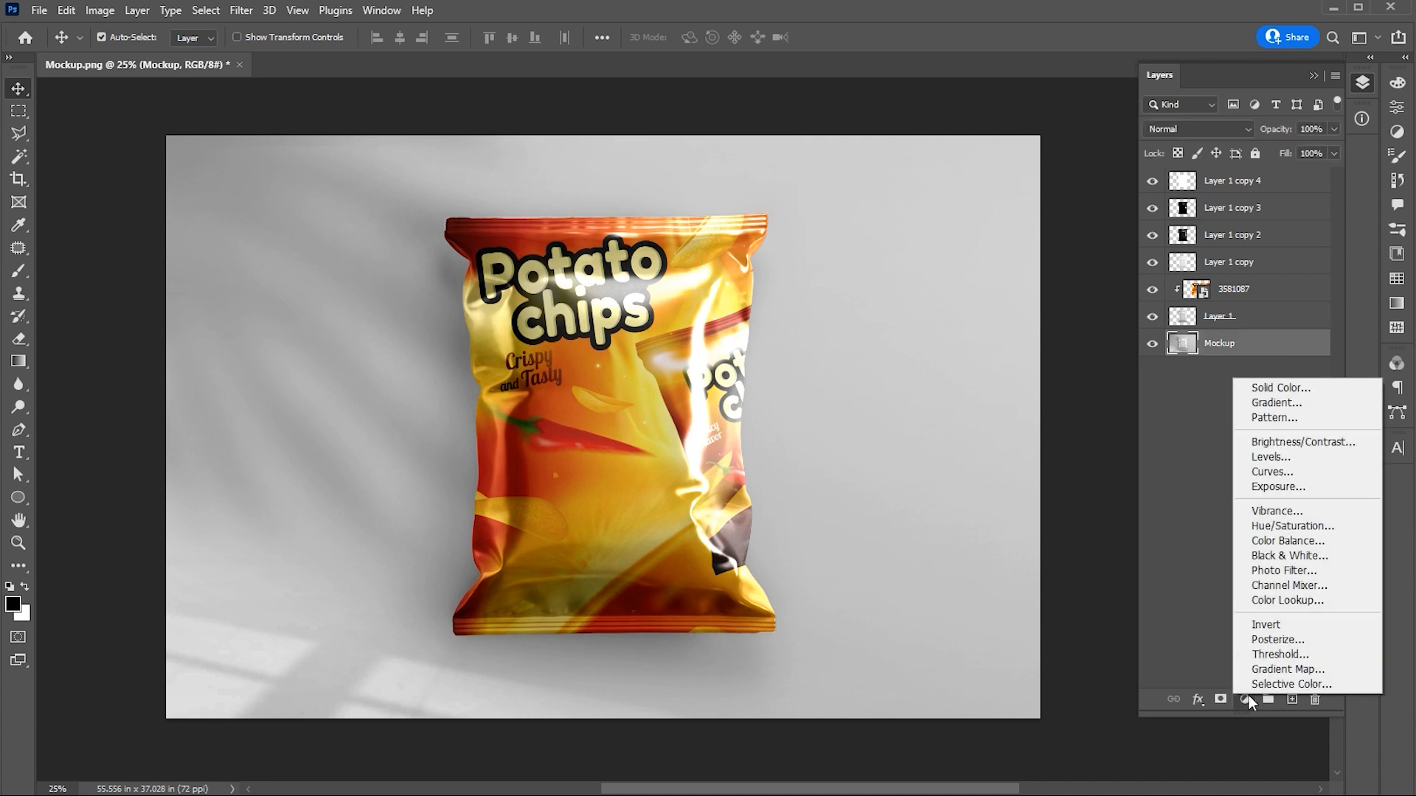
pyautogui.click(1277, 391)
pyautogui.moveTo(1210, 228); pyautogui.dragTo(1015, 188)
pyautogui.moveTo(1120, 448); pyautogui.dragTo(1122, 425)
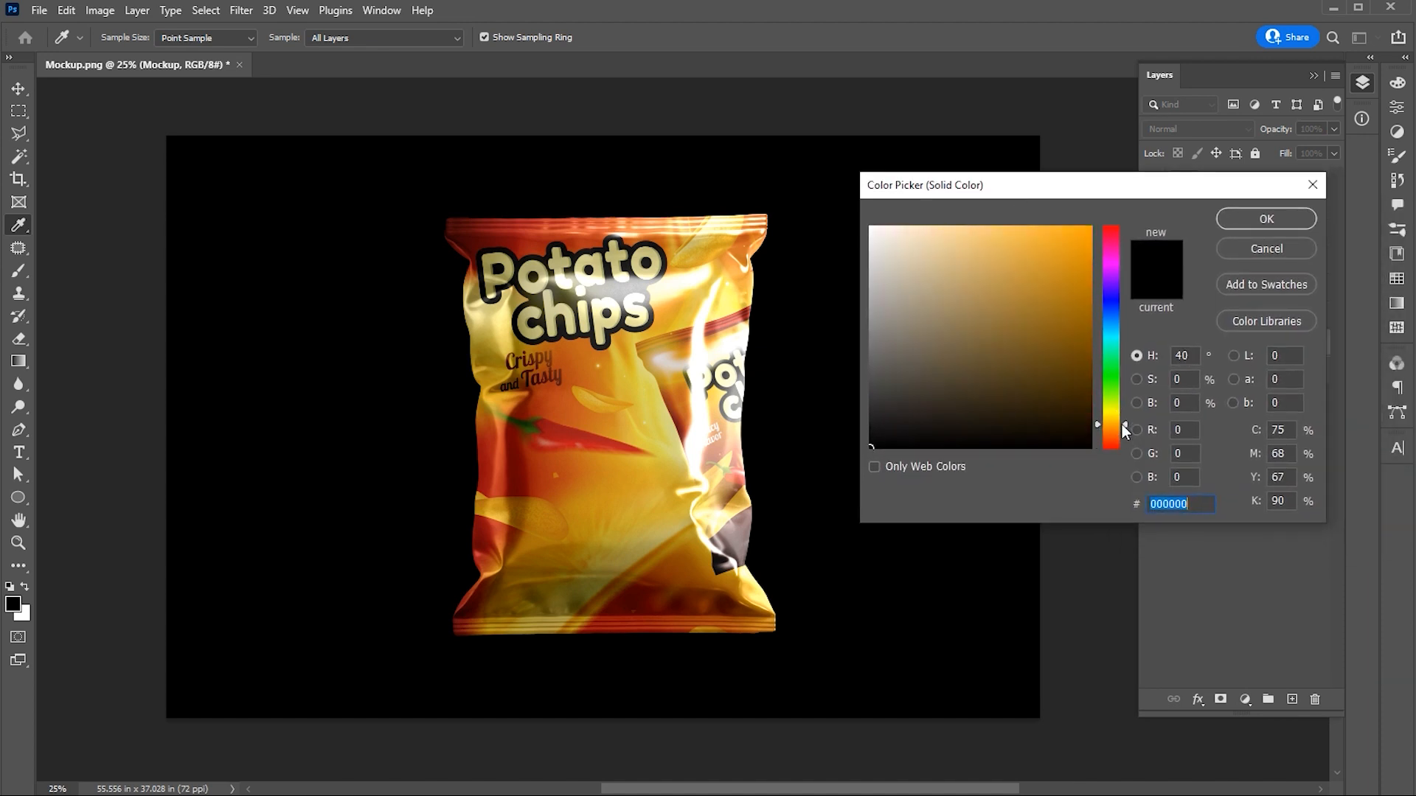
pyautogui.moveTo(1074, 293); pyautogui.dragTo(1081, 313)
pyautogui.moveTo(1114, 423); pyautogui.dragTo(1114, 420)
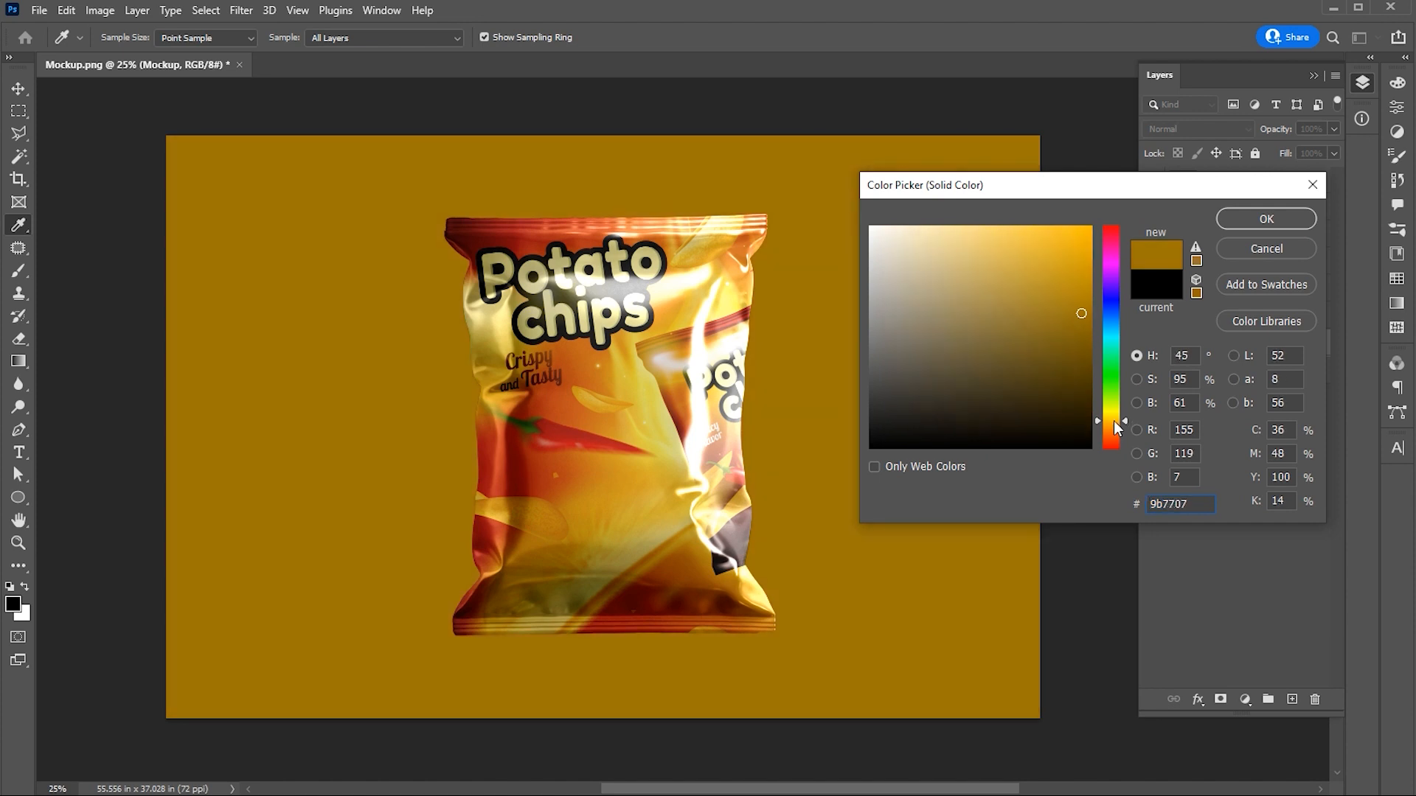
pyautogui.moveTo(1125, 410); pyautogui.dragTo(1123, 428)
pyautogui.moveTo(1082, 317); pyautogui.dragTo(1073, 273)
pyautogui.click(1266, 220)
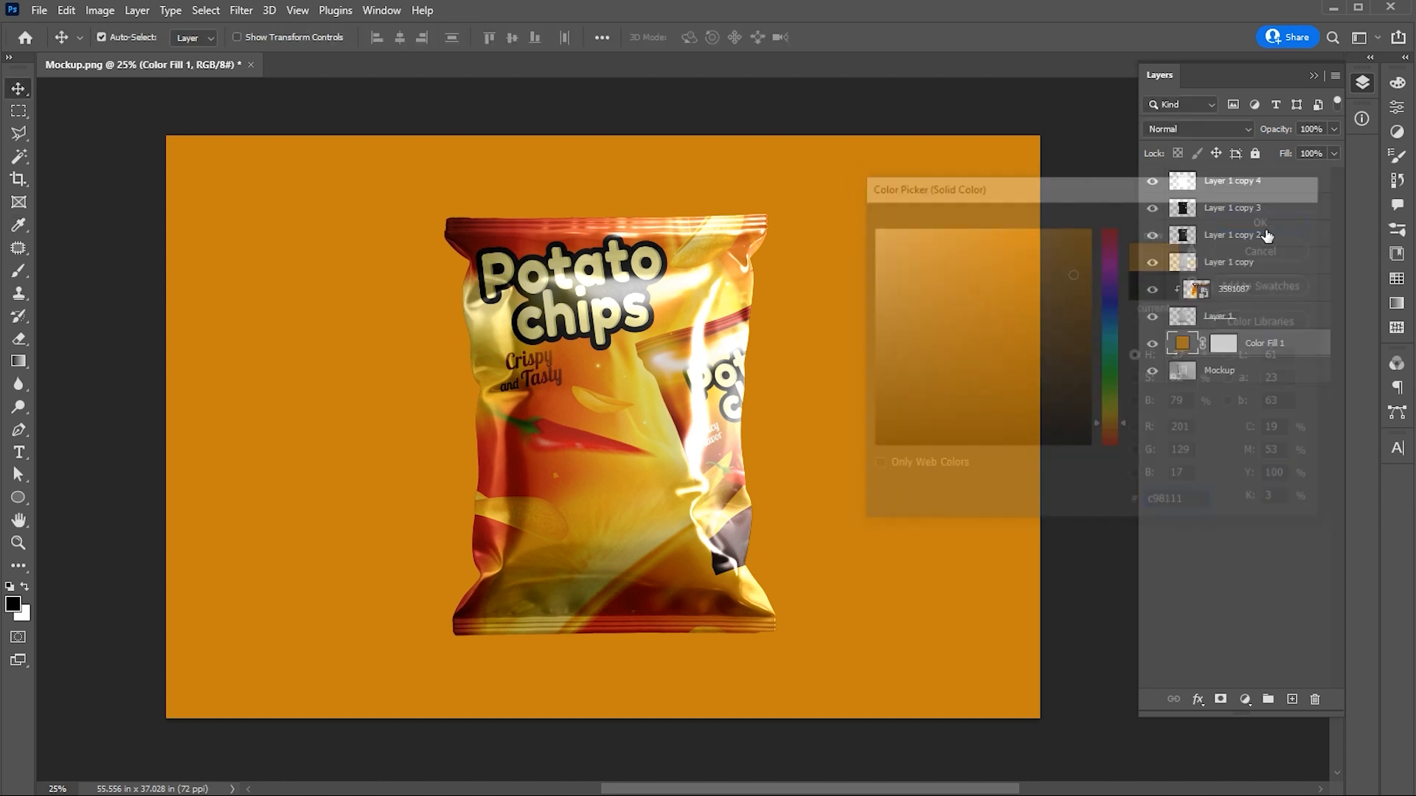
# Set the color fill layer's blend mode to Multiply and lighten its color to #edb358
pyautogui.click(1201, 124)
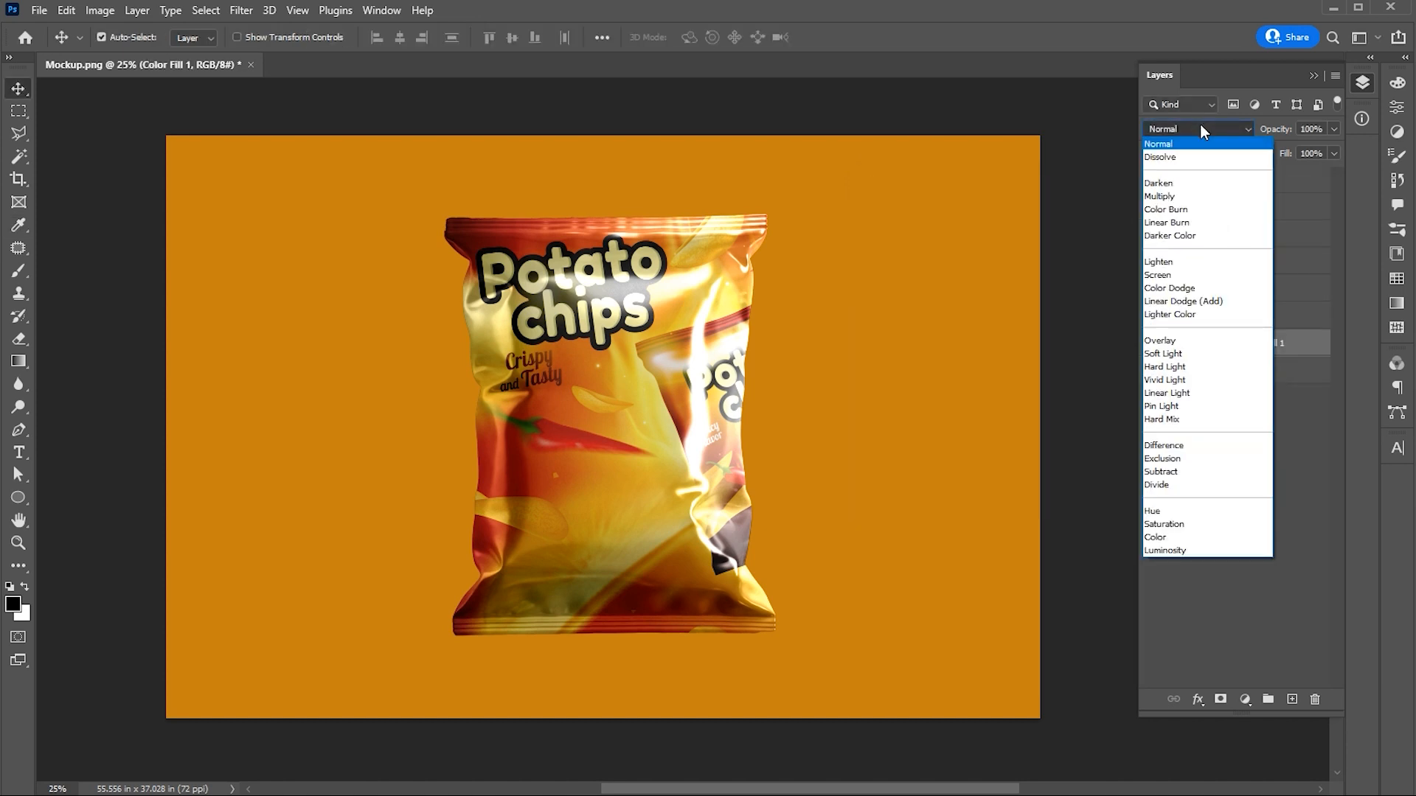
pyautogui.click(1201, 124)
pyautogui.scroll(-2, 1201, 129)
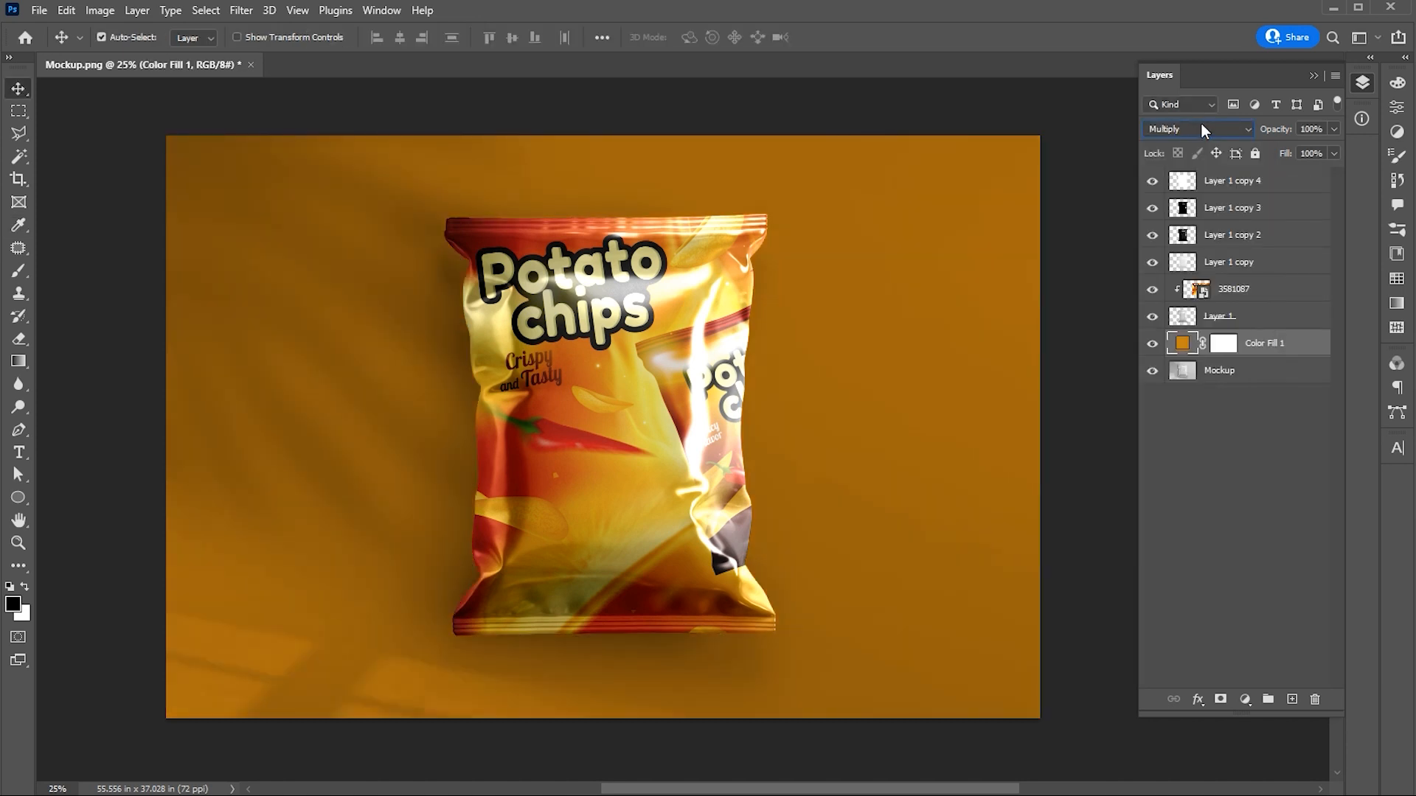
pyautogui.doubleClick(1182, 345)
pyautogui.moveTo(1073, 270); pyautogui.dragTo(1009, 242)
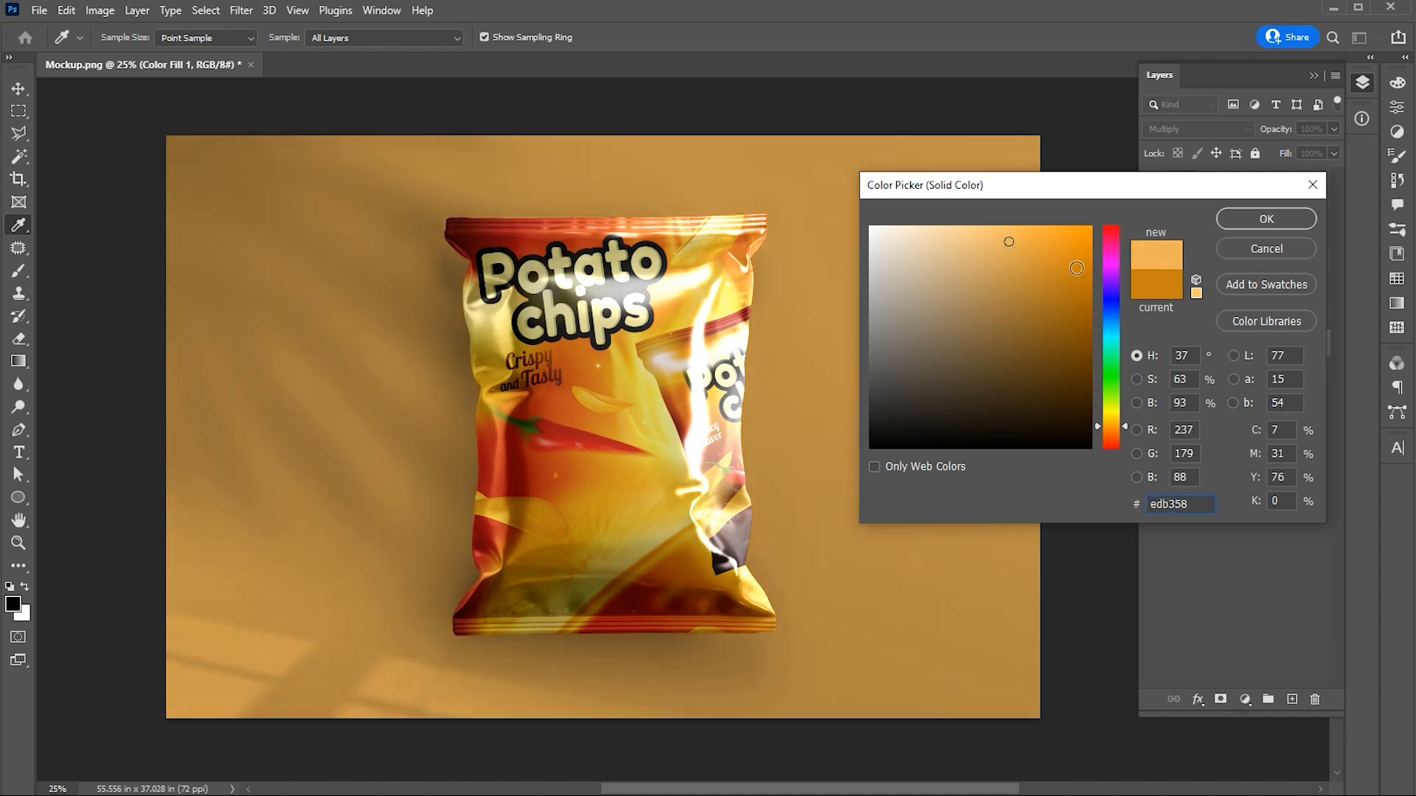
pyautogui.click(1252, 218)
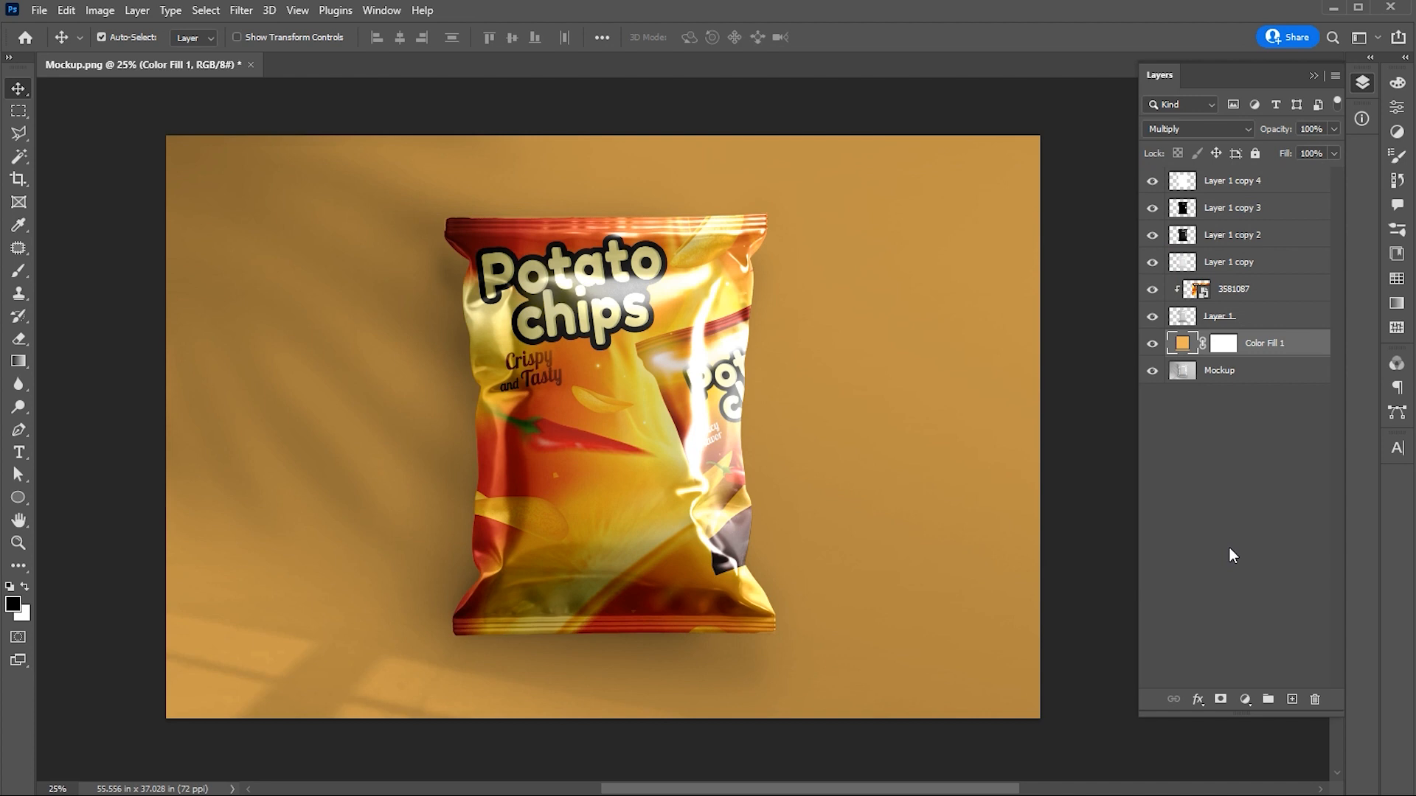
# Convert the clipped 3581087 artwork layer to a smart object and open its contents for editing
pyautogui.click(1230, 290)
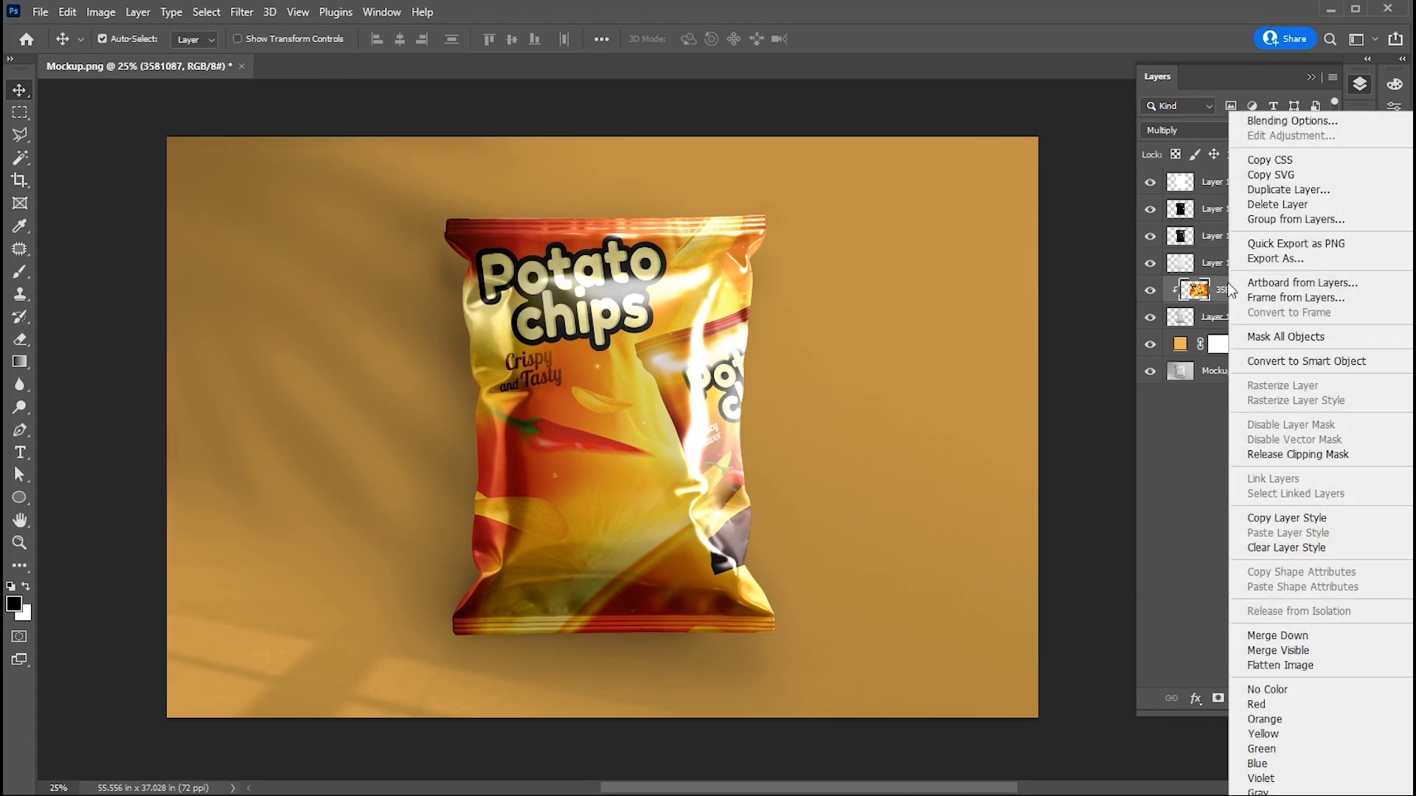
pyautogui.click(1274, 363)
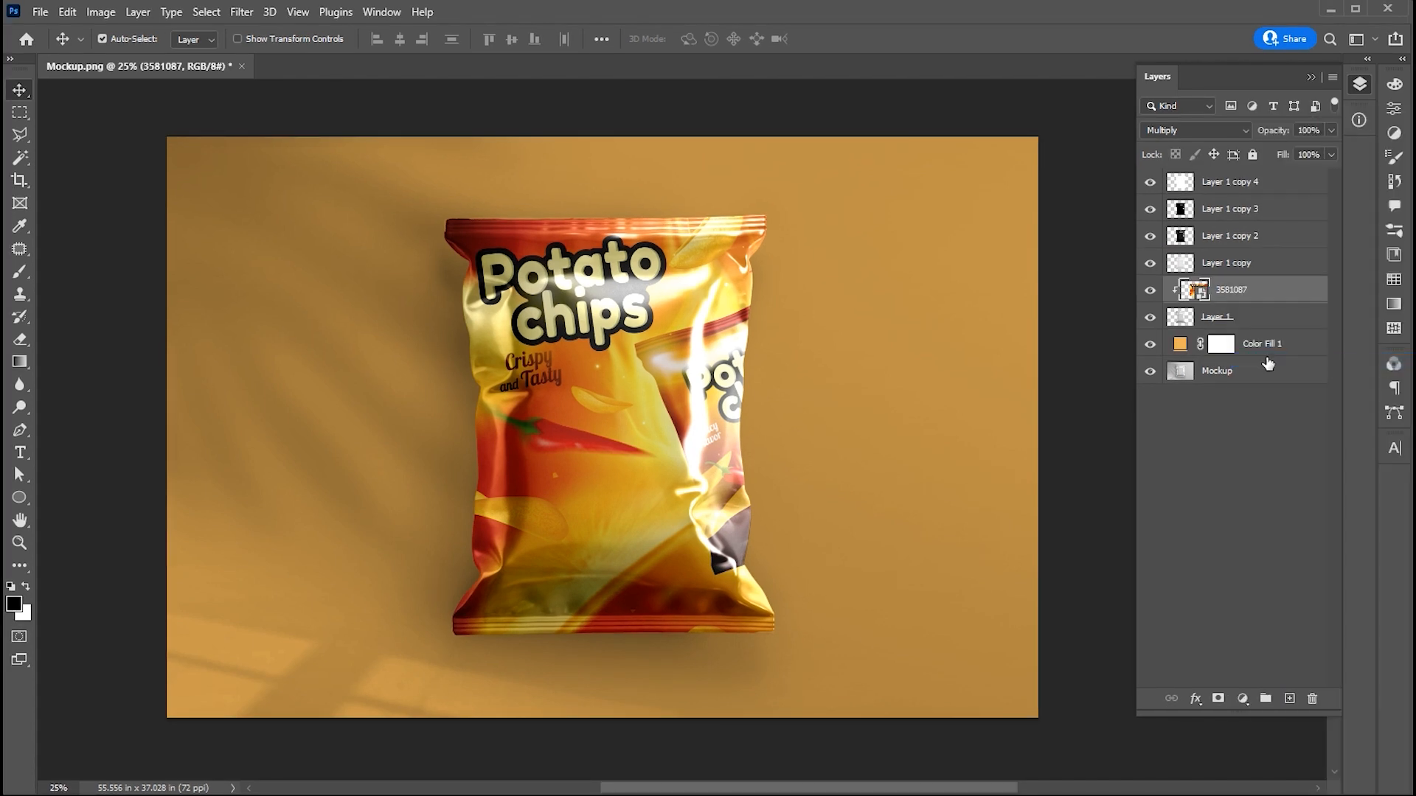
pyautogui.doubleClick(1197, 293)
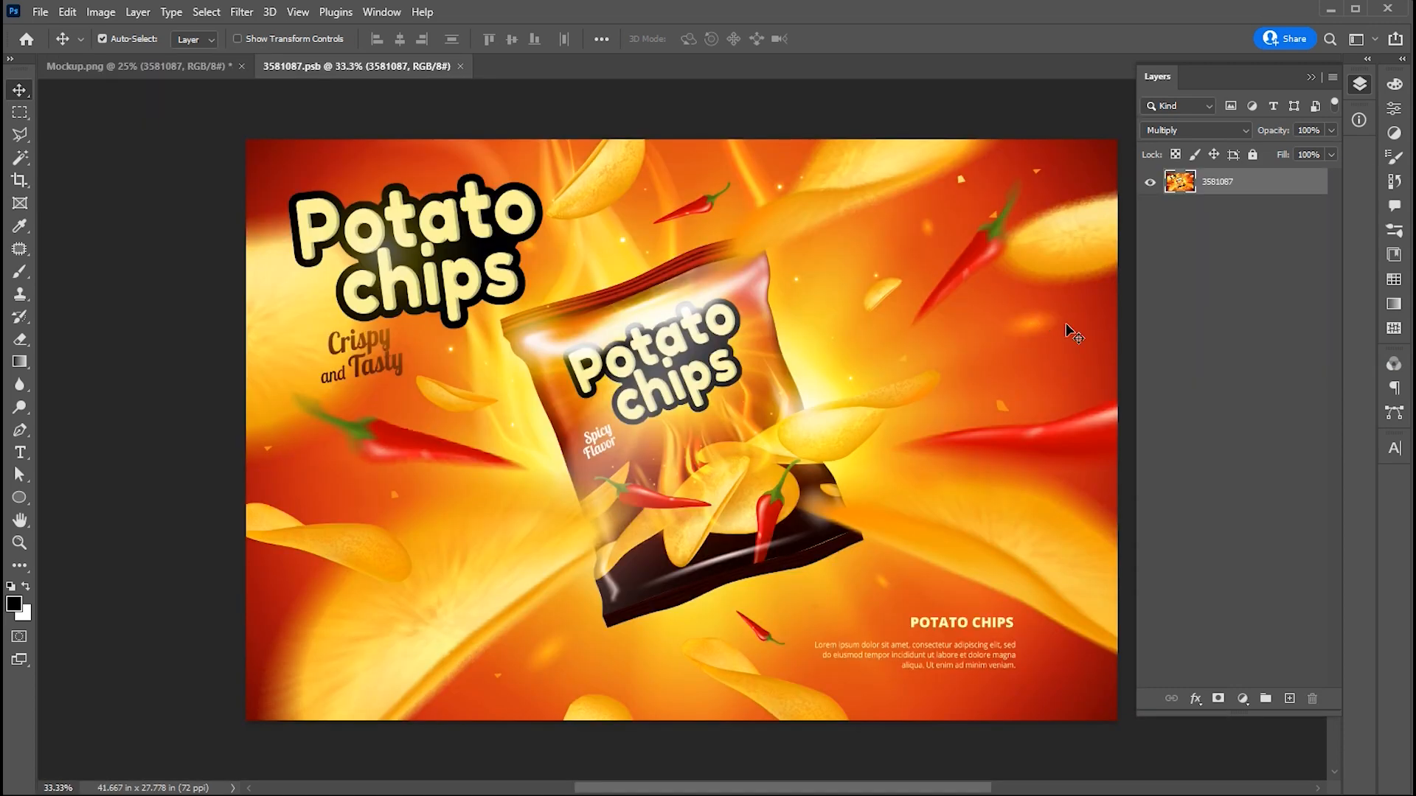
# Place the embedded image 29404 from the Packging folder above the chips artwork and scale it up to cover the whole canvas
pyautogui.click(40, 12)
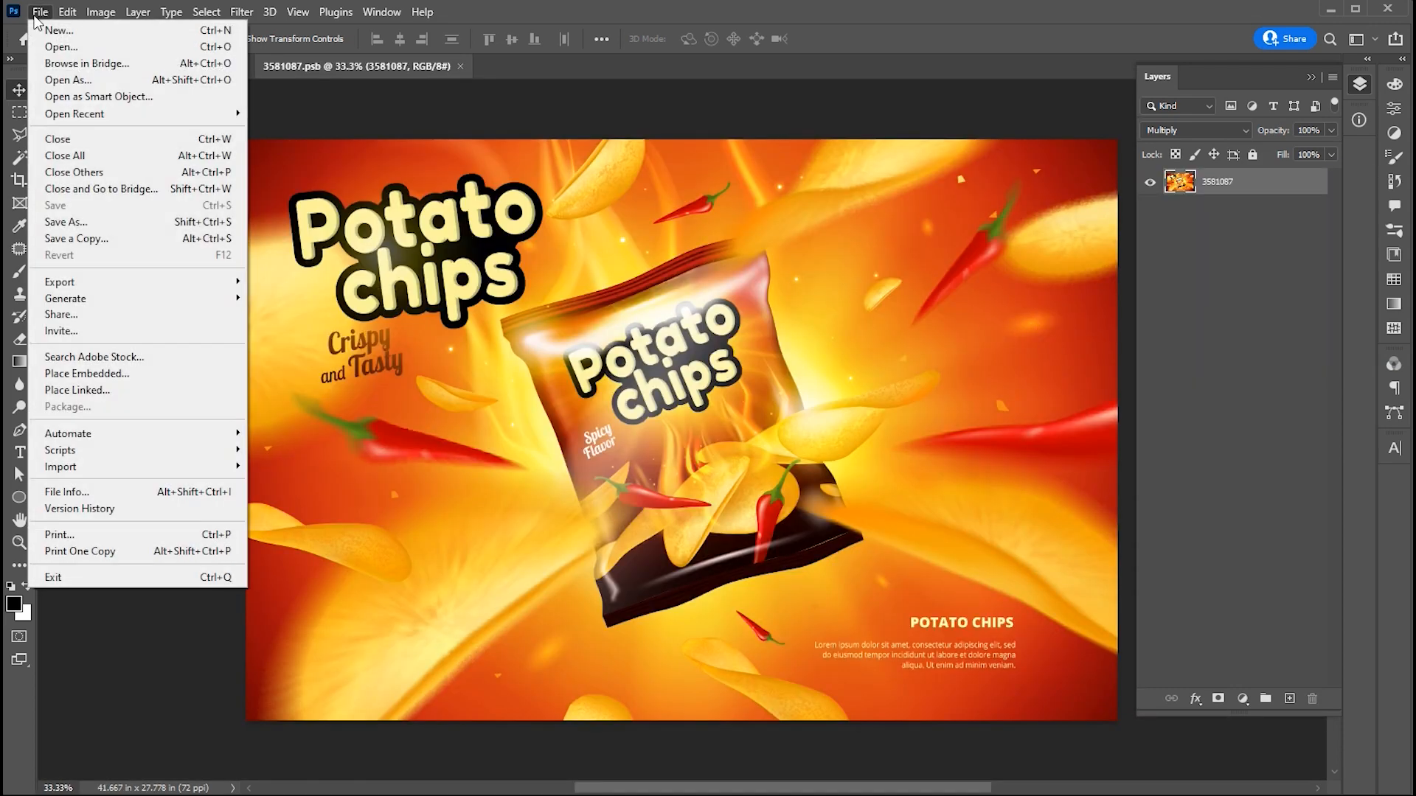
pyautogui.click(74, 381)
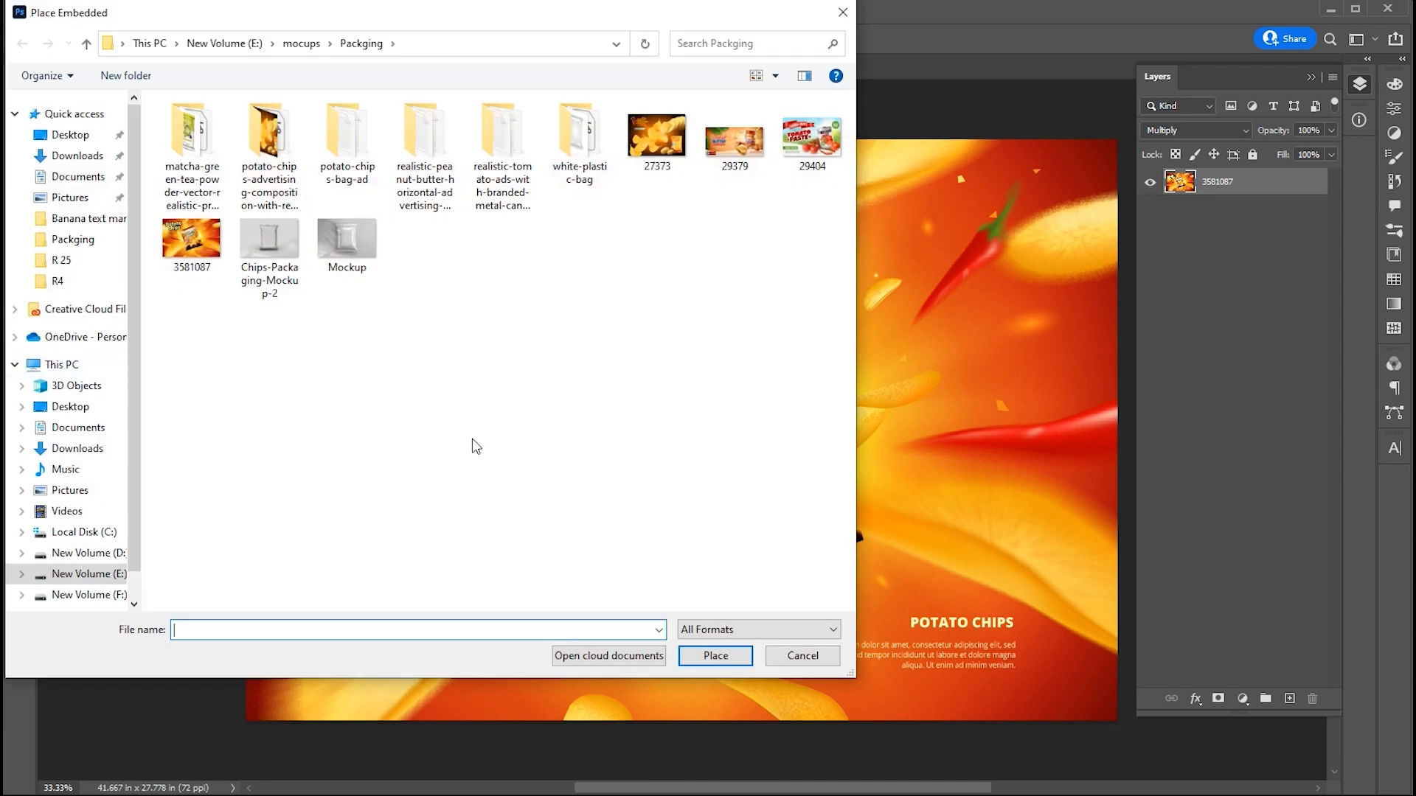
pyautogui.click(668, 162)
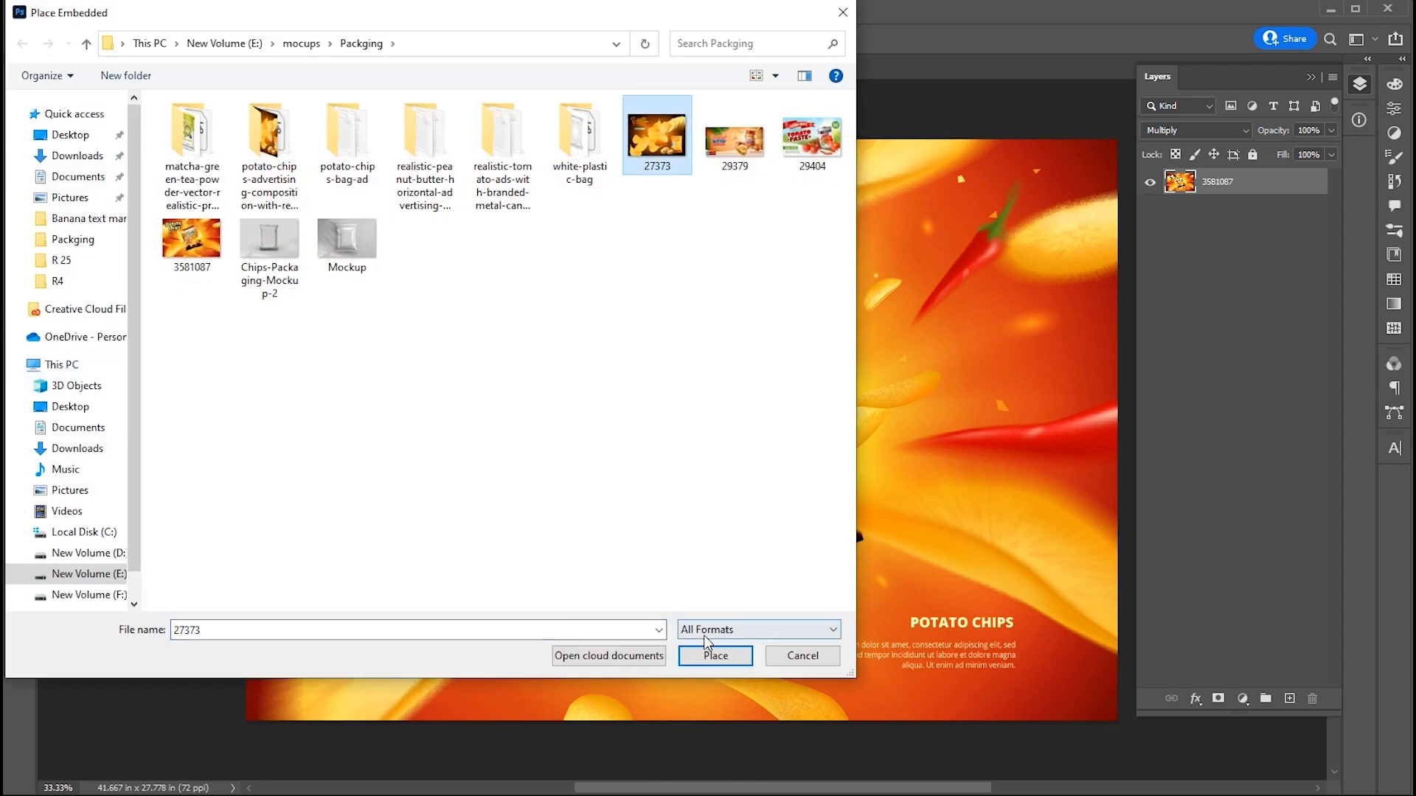
pyautogui.click(807, 173)
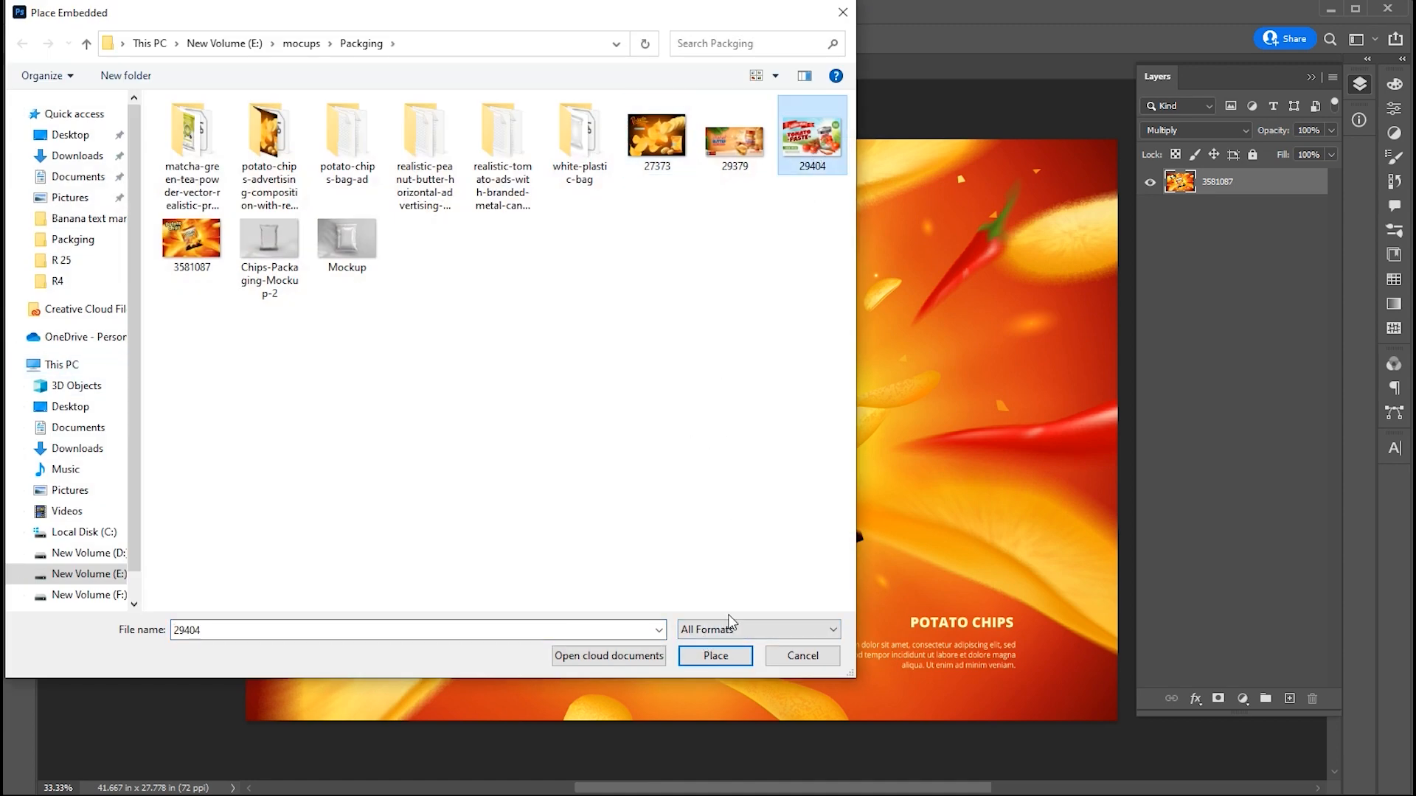
pyautogui.click(719, 656)
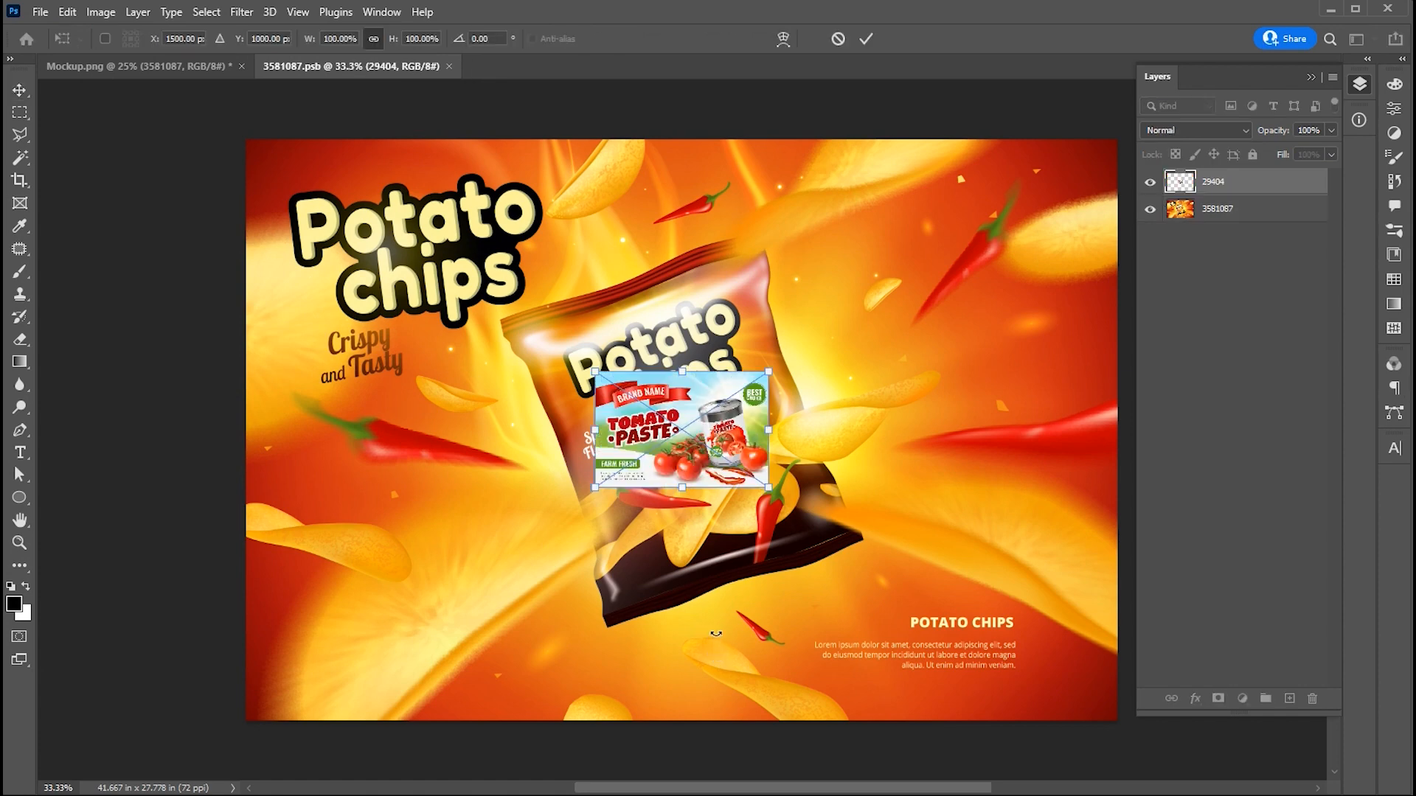
pyautogui.moveTo(774, 374); pyautogui.dragTo(1150, 177)
pyautogui.press('Return')
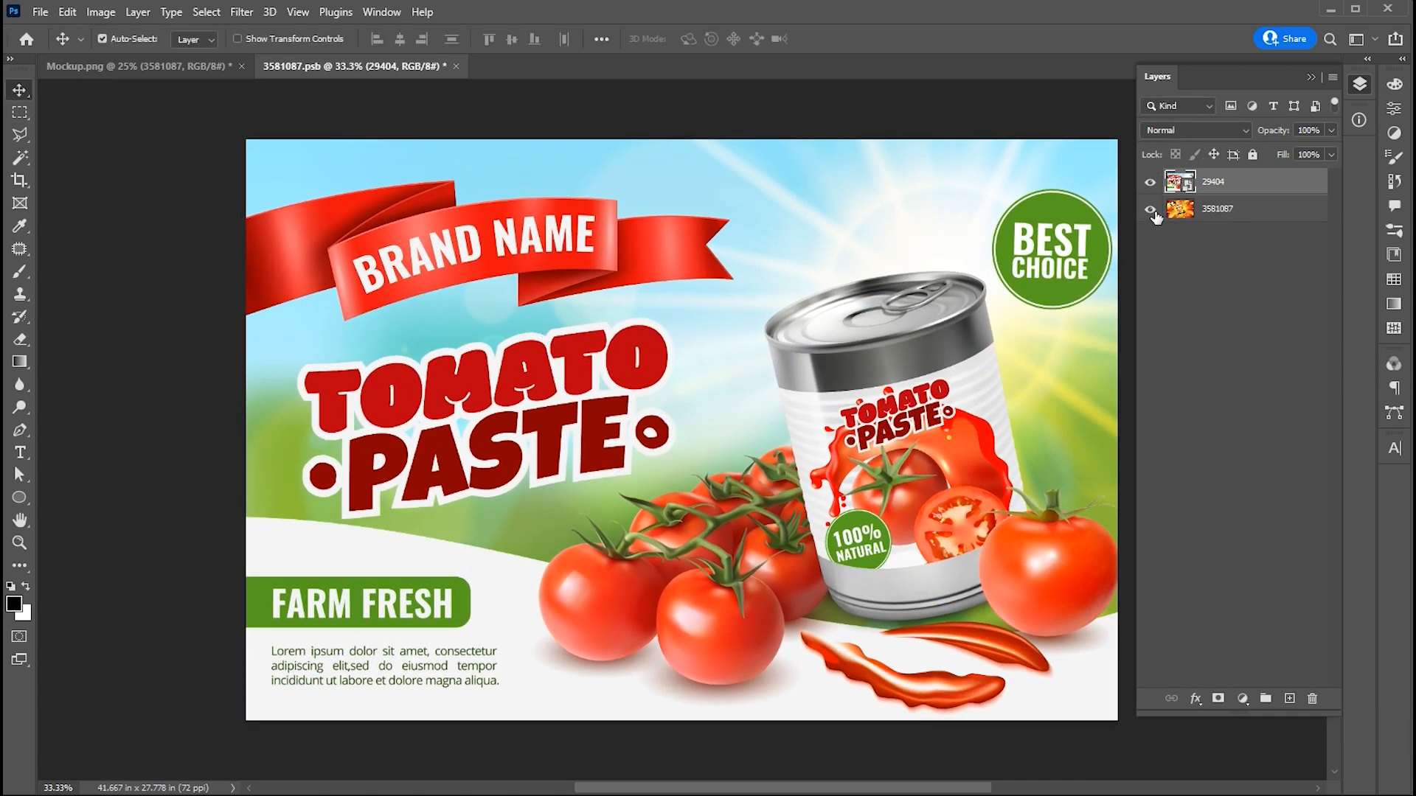
# Save the smart object's contents with the 29404 tomato paste artwork and return to the Mockup document
pyautogui.hotkey('ctrl', 's')
pyautogui.click(208, 74)
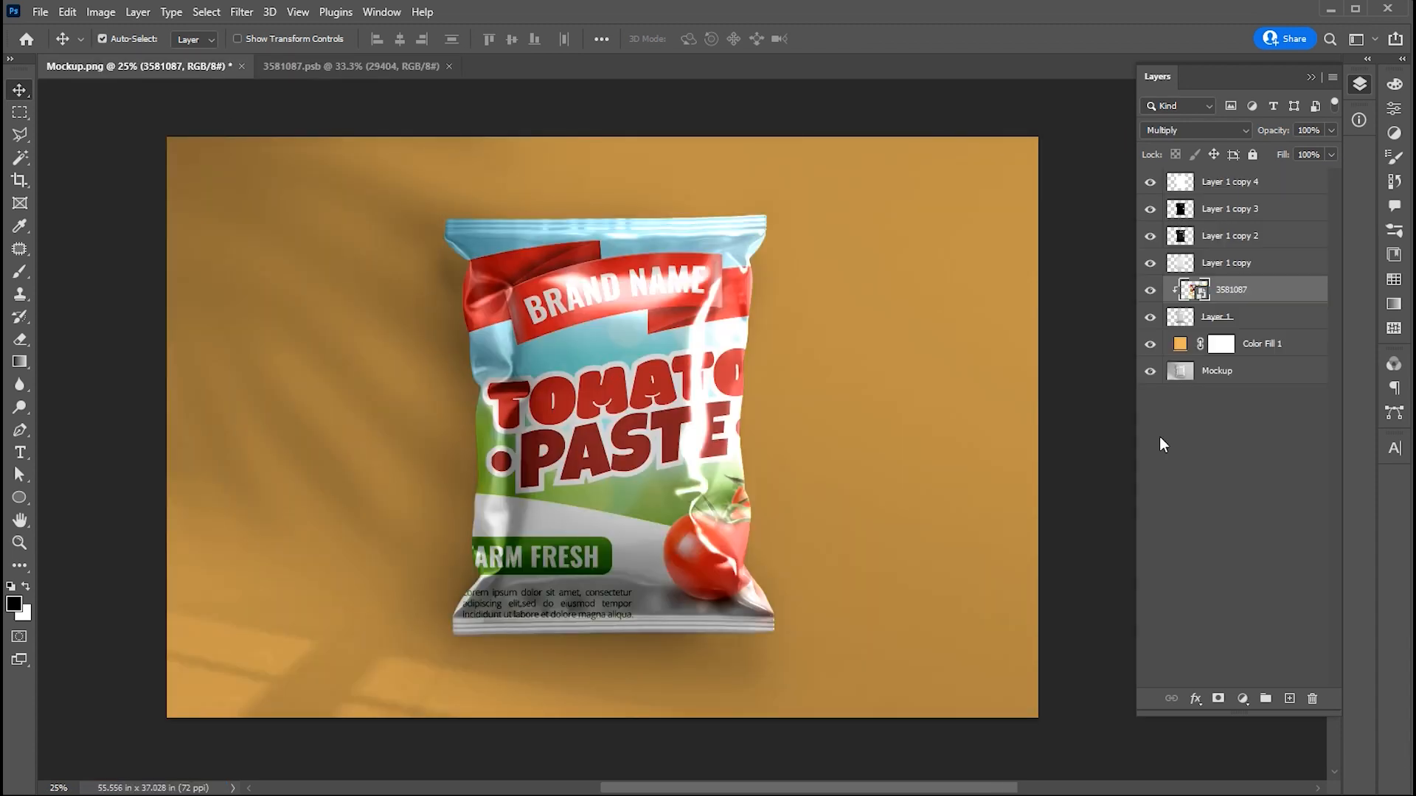
# Recolor the Color Fill 1 background layer to turquoise #58ede4
pyautogui.doubleClick(1178, 344)
pyautogui.moveTo(1126, 426); pyautogui.dragTo(1122, 340)
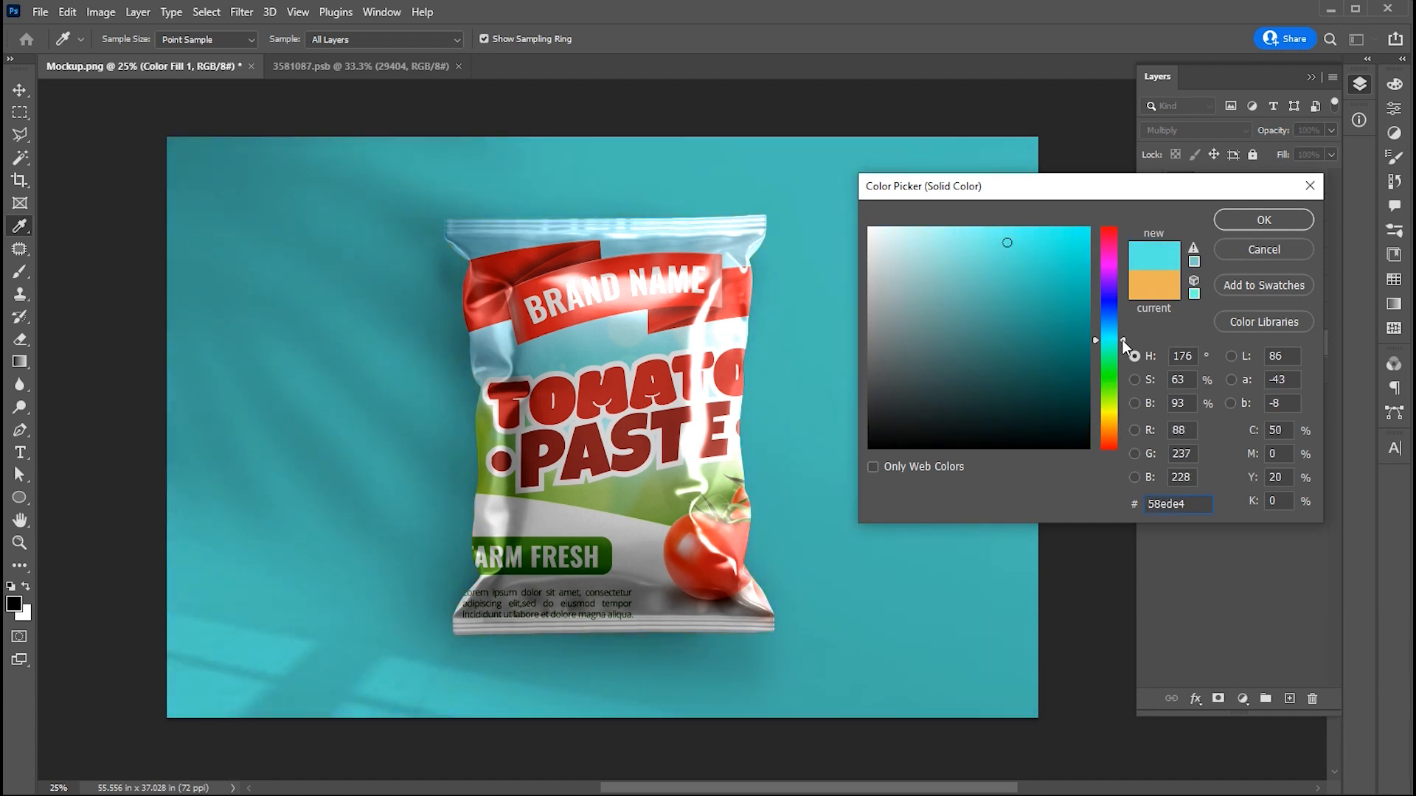
pyautogui.click(1255, 221)
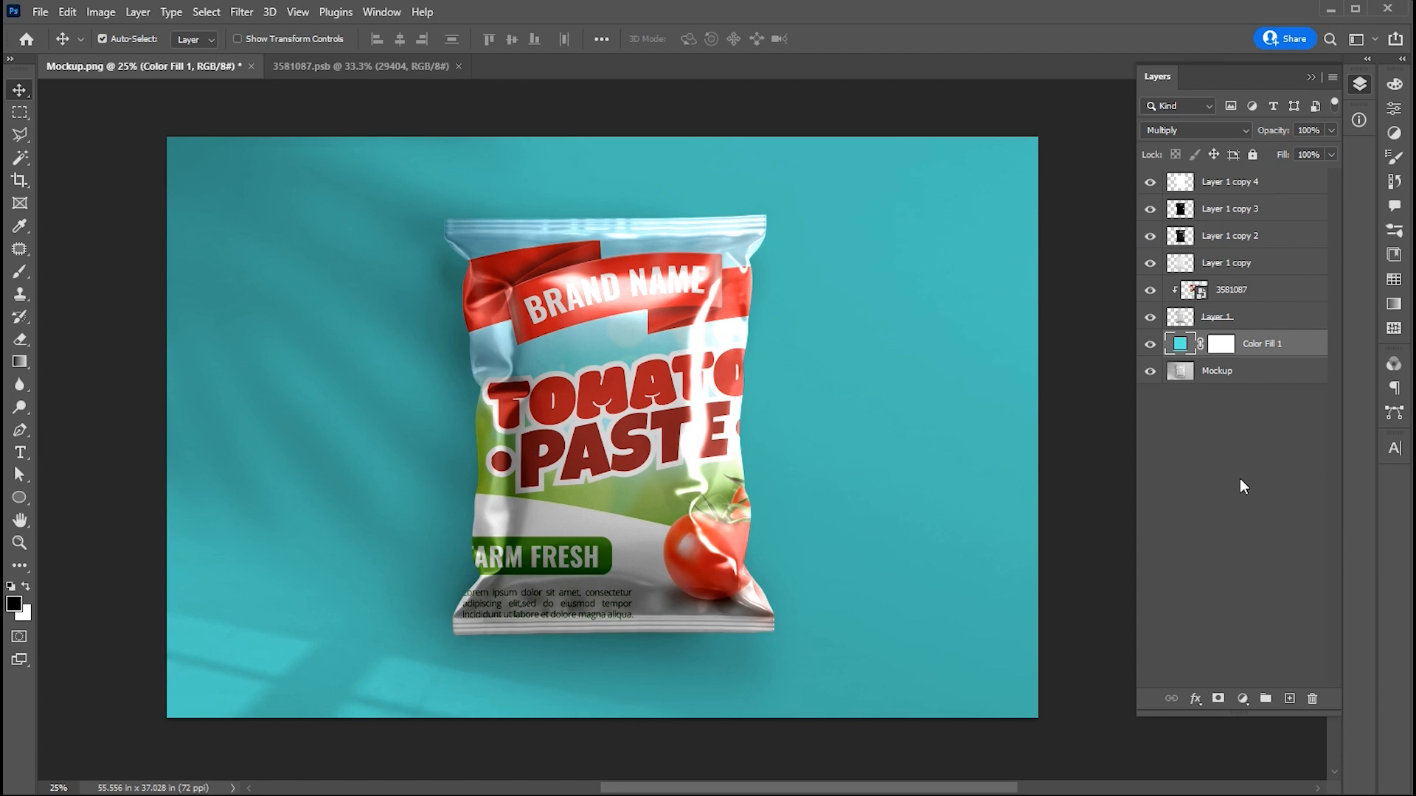
# Place the embedded image 27373 in the 3581087 artwork document, scale it to about 550% to cover the canvas, and save it to update the mockup
pyautogui.click(379, 68)
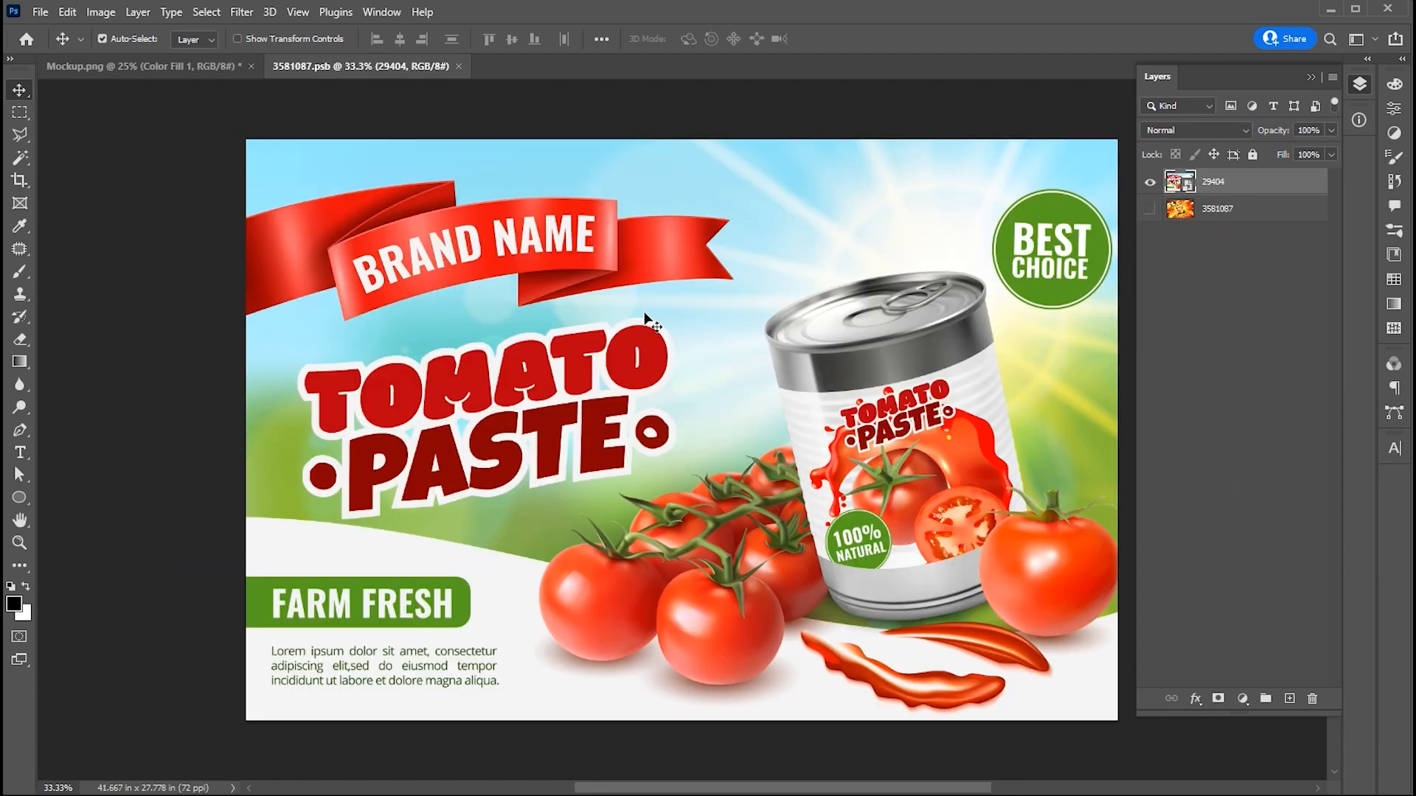
pyautogui.click(41, 12)
pyautogui.click(84, 373)
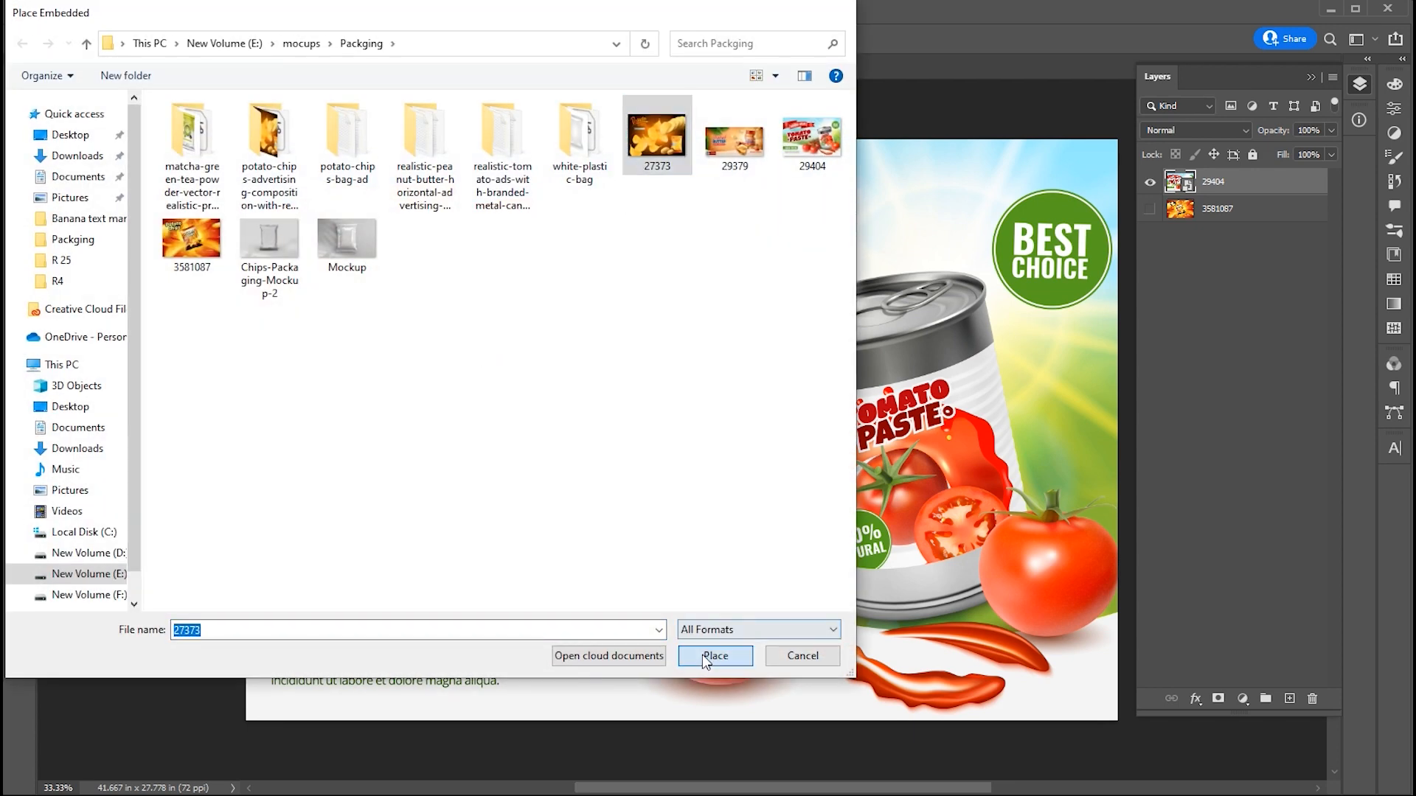
pyautogui.click(715, 656)
pyautogui.moveTo(762, 371); pyautogui.dragTo(1120, 110)
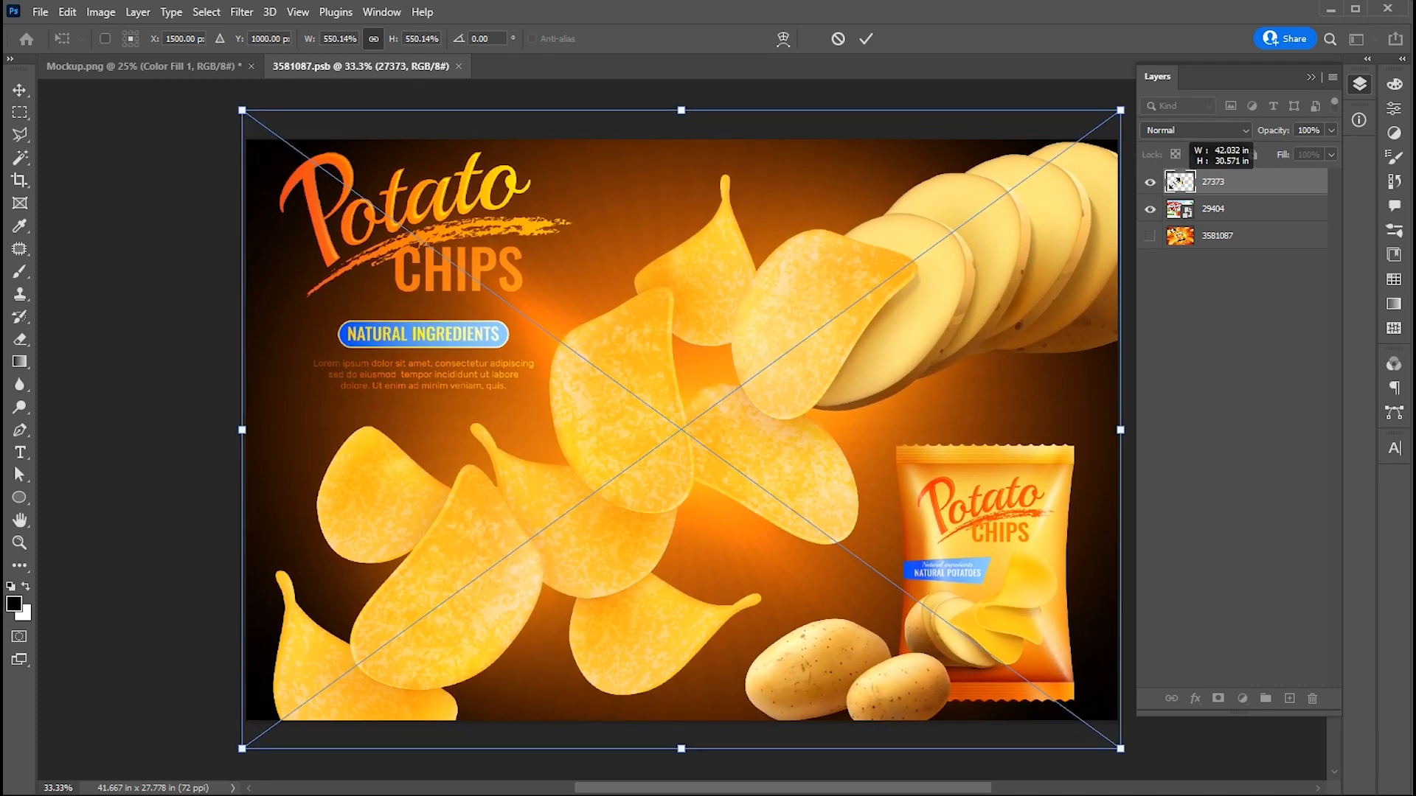
pyautogui.press('Return')
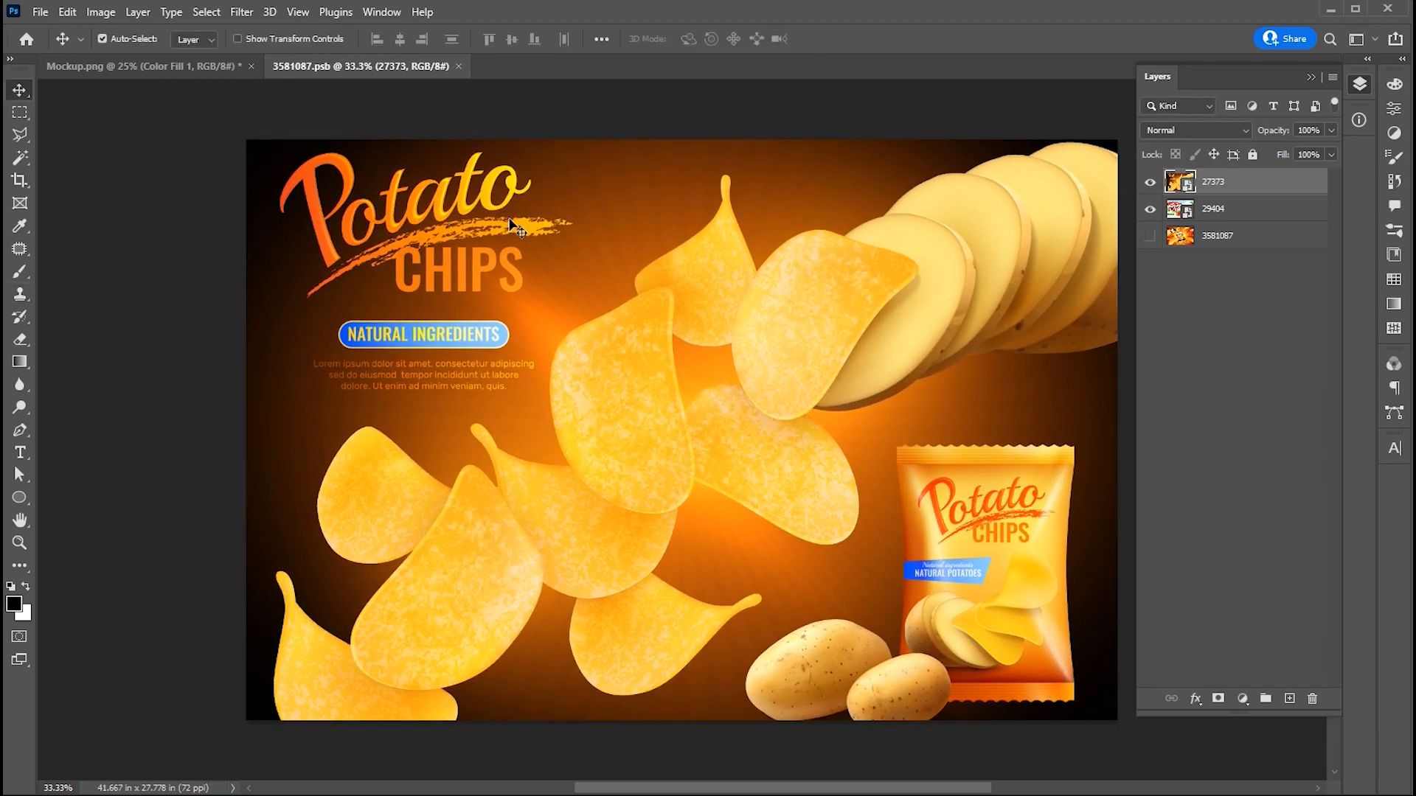
pyautogui.click(143, 65)
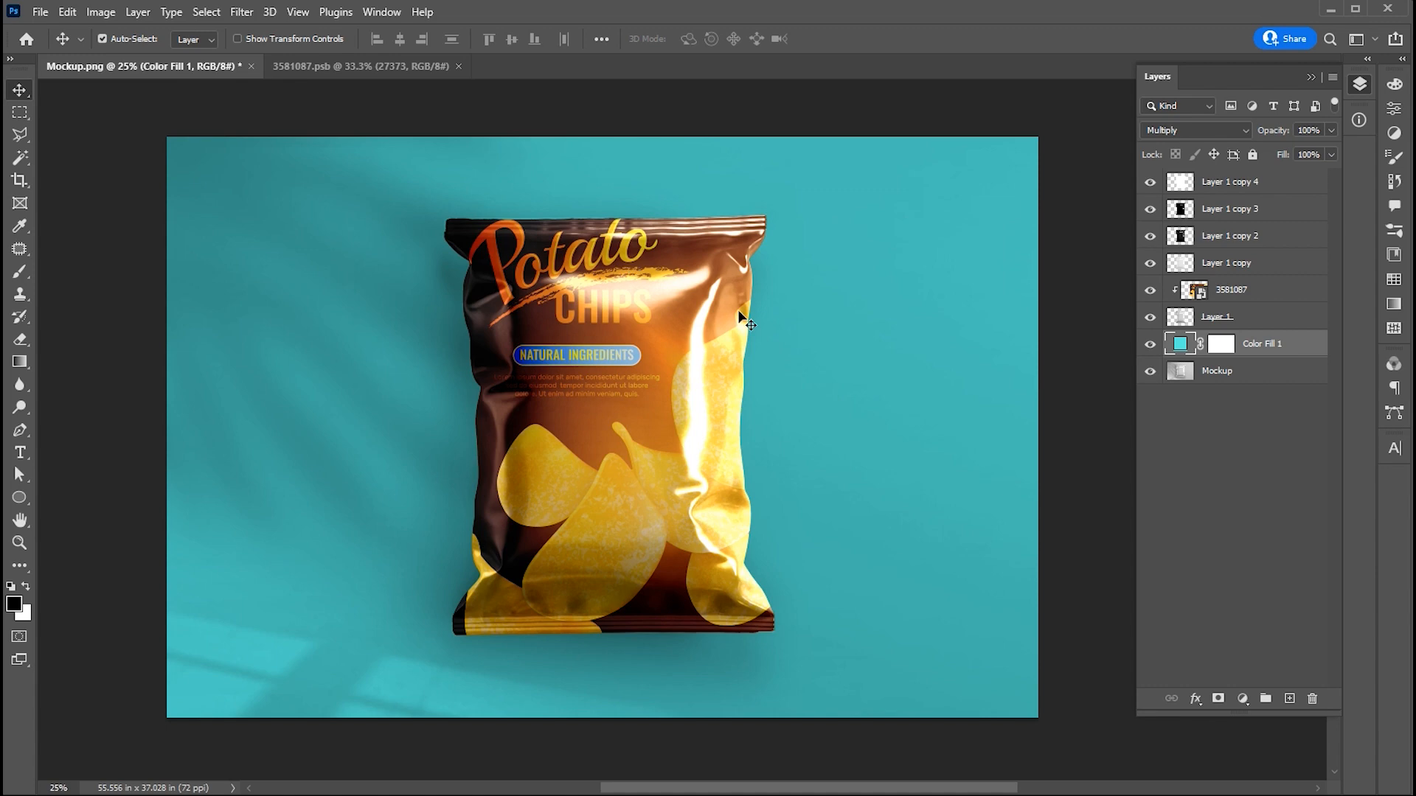
# Change the Color Fill 1 background layer's color to orange #c9871f
pyautogui.doubleClick(1180, 344)
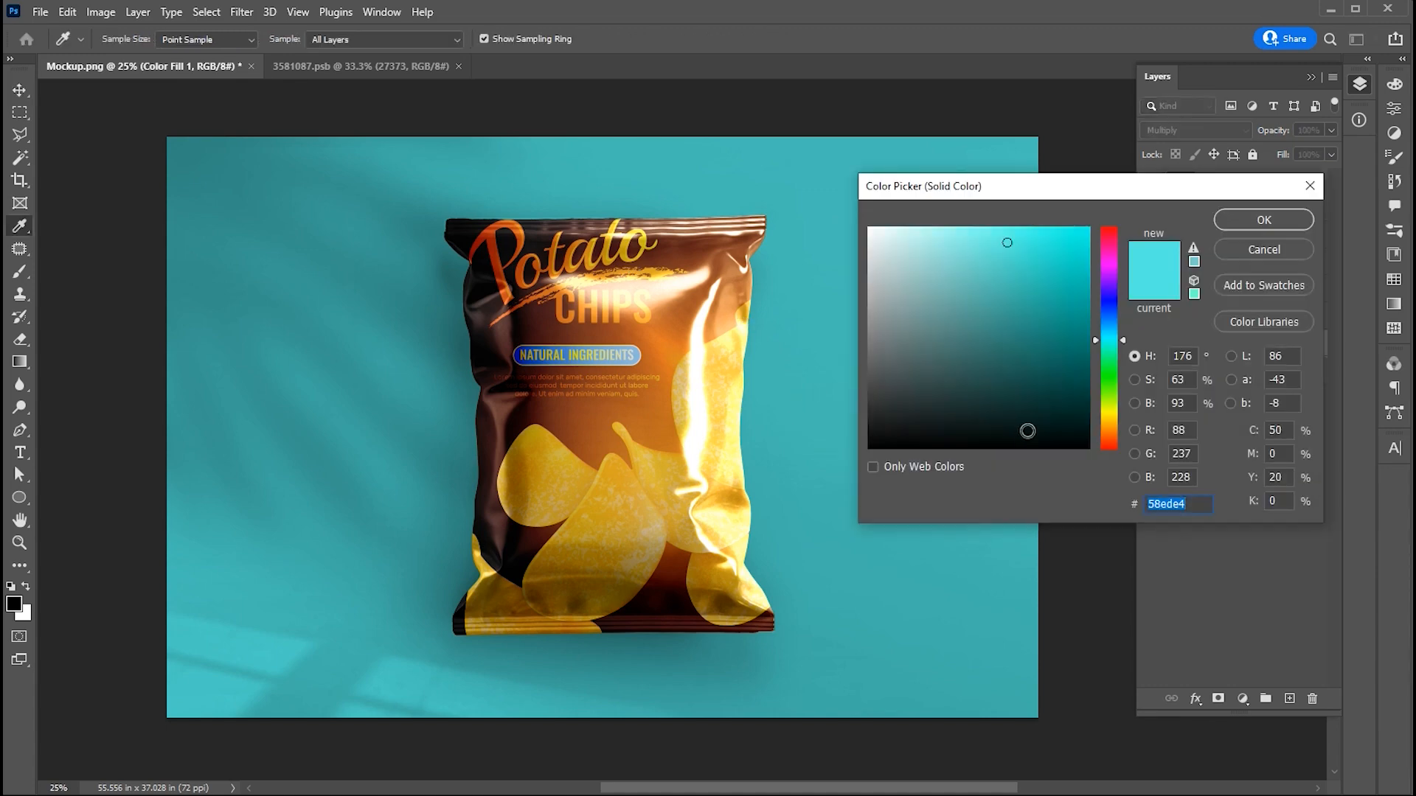
pyautogui.moveTo(1125, 341); pyautogui.dragTo(1127, 427)
pyautogui.moveTo(1044, 339); pyautogui.dragTo(1056, 273)
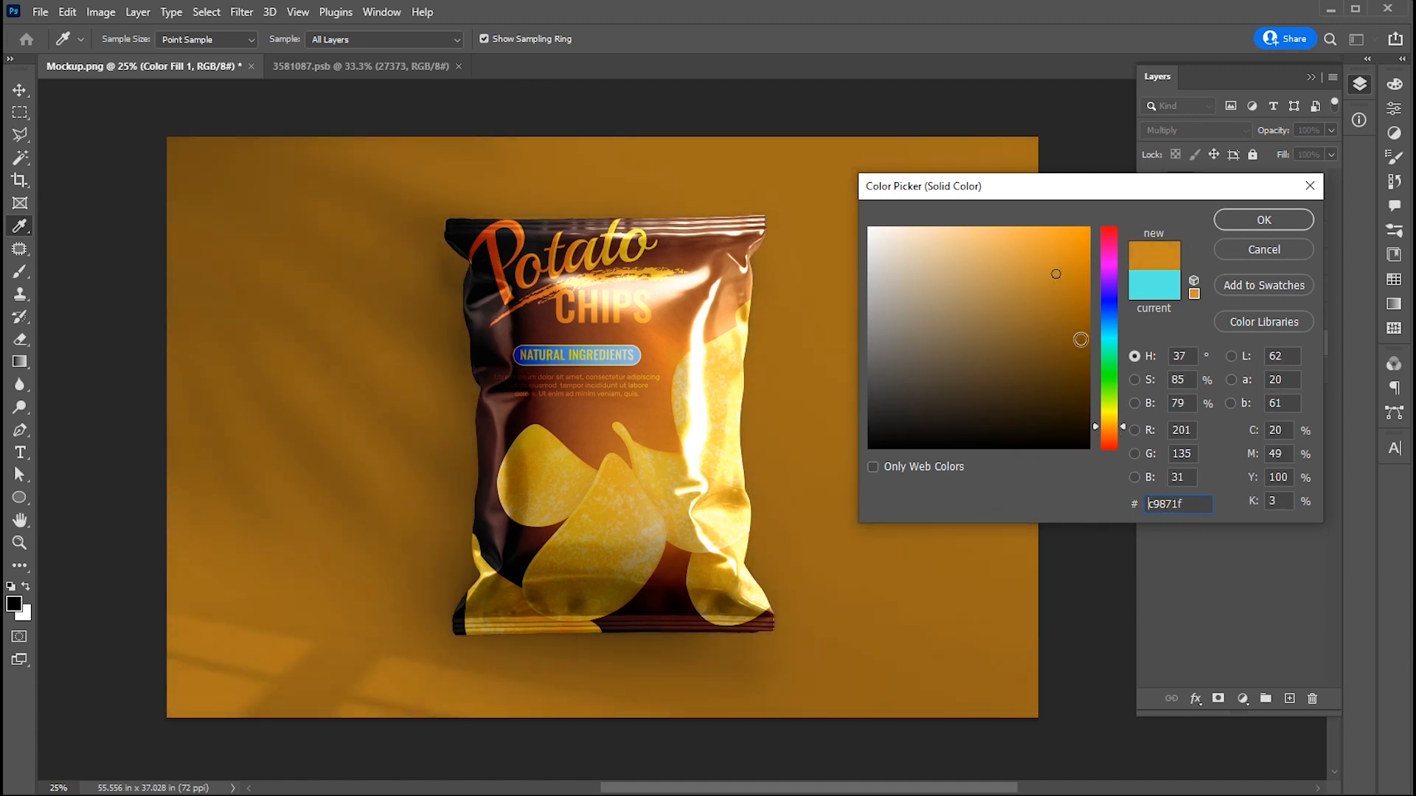
pyautogui.click(1250, 219)
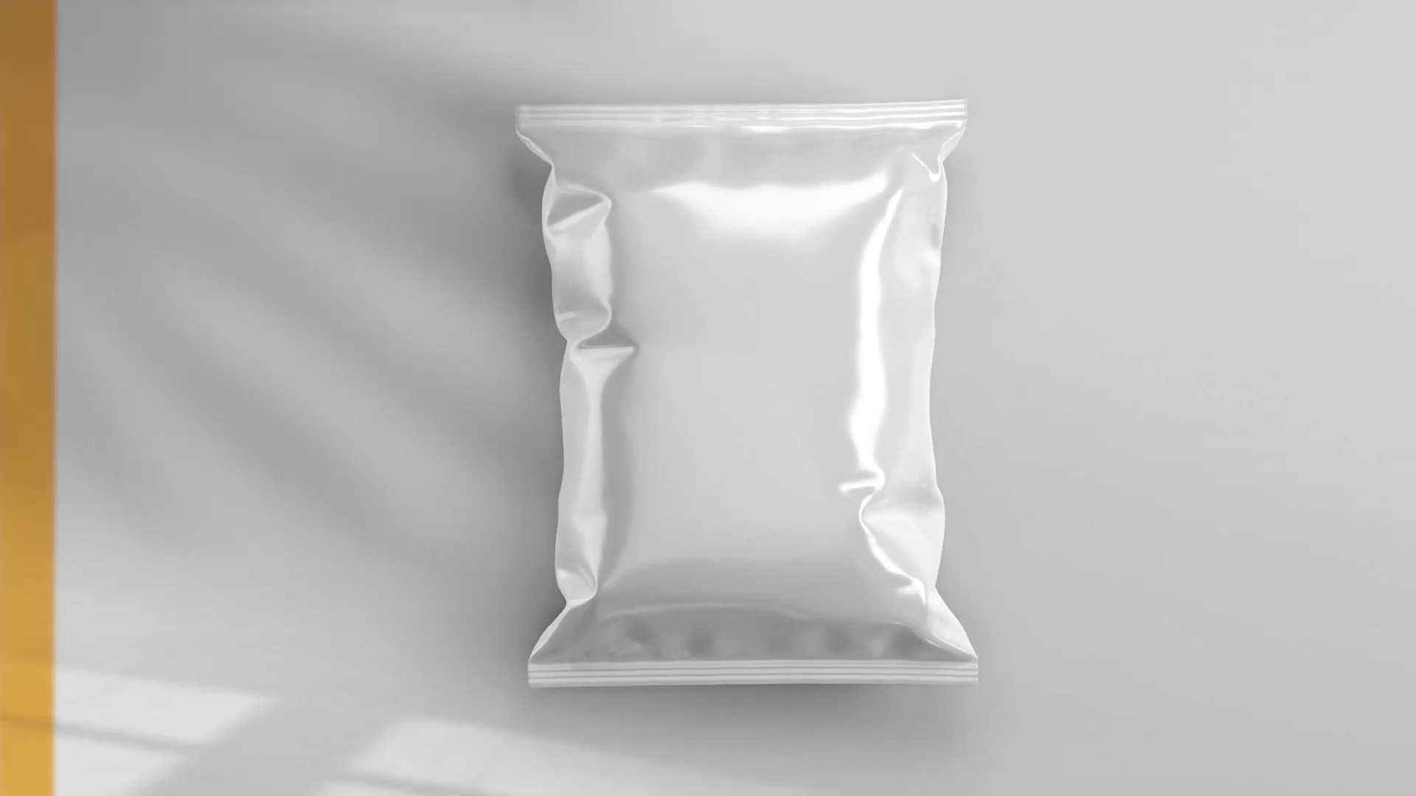